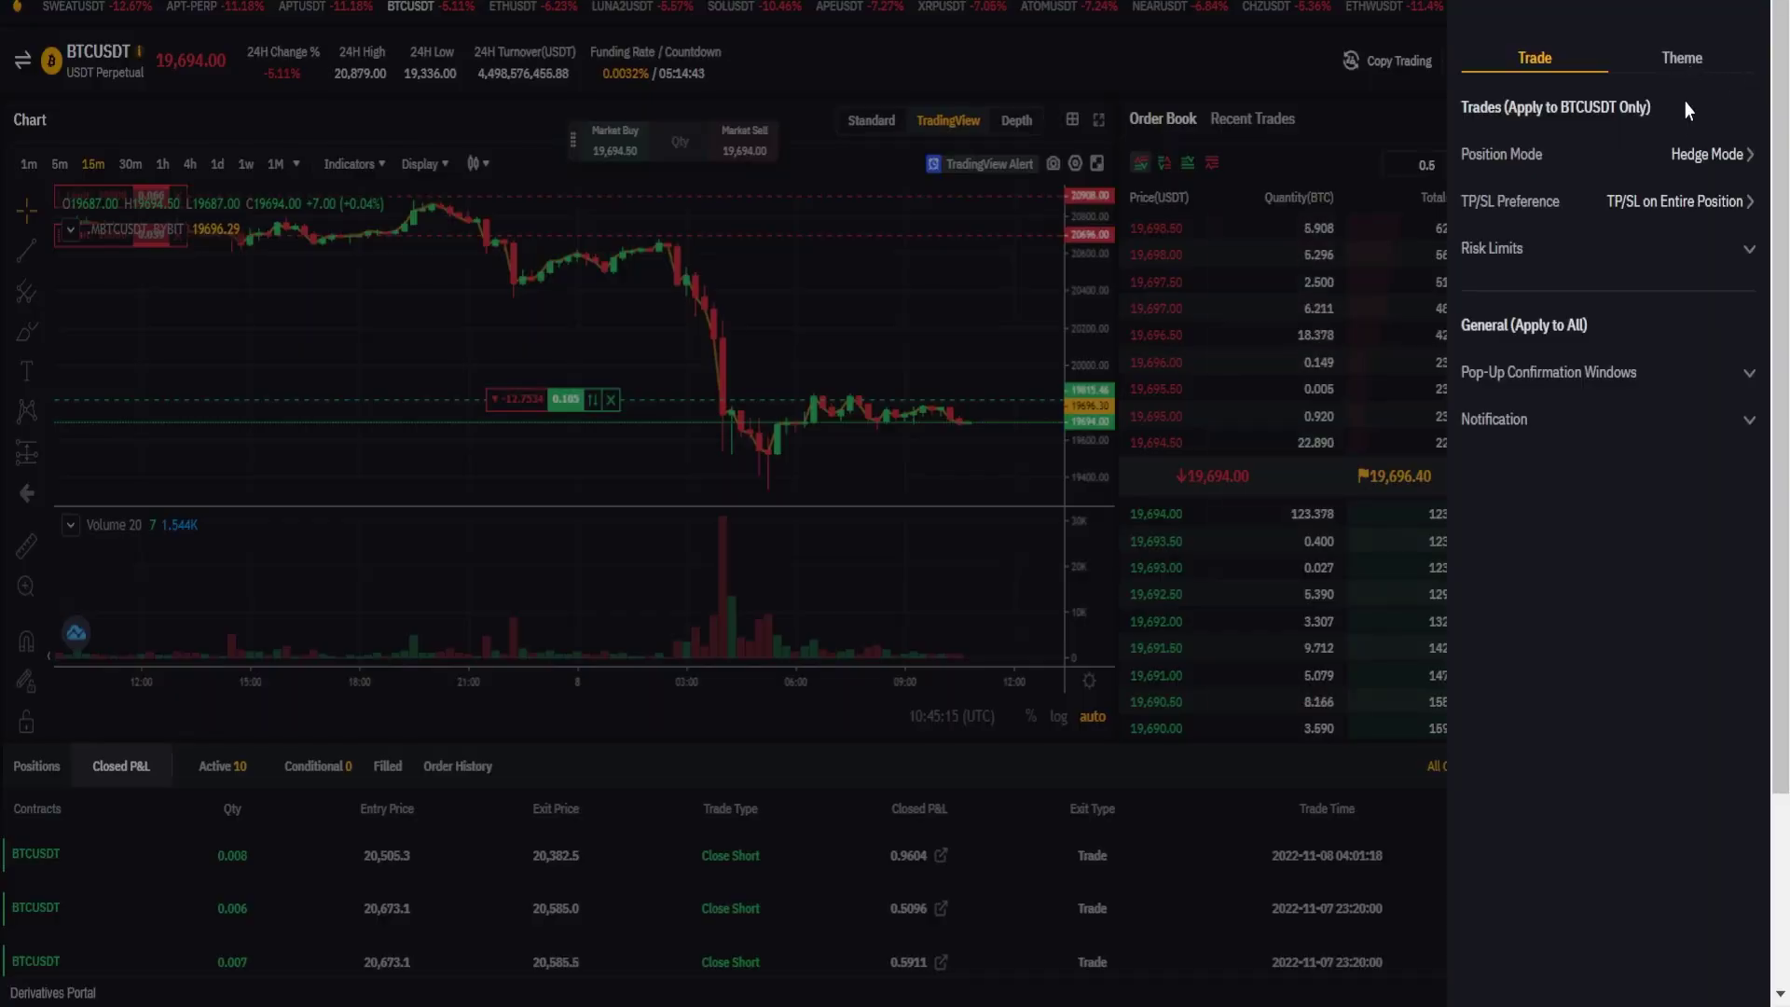
# - Set the BTCUSDT position mode to Hedge Mode and confirm the setting
pyautogui.click(1683, 159)
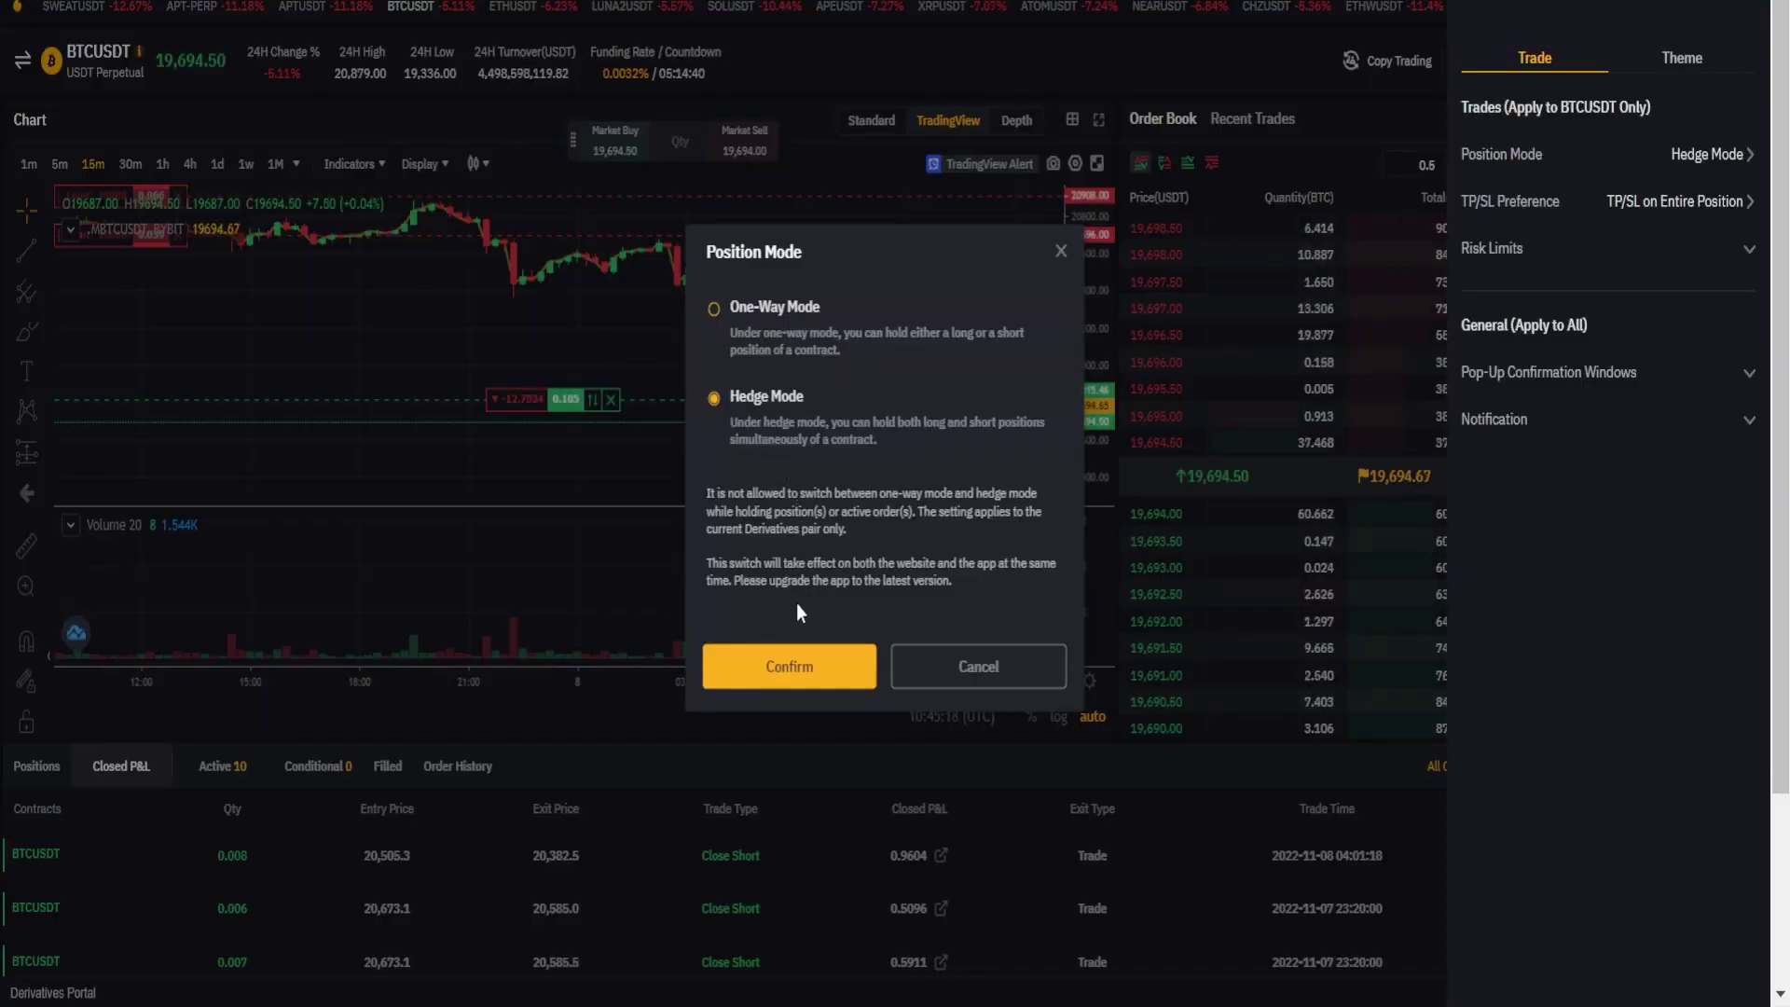
pyautogui.click(799, 671)
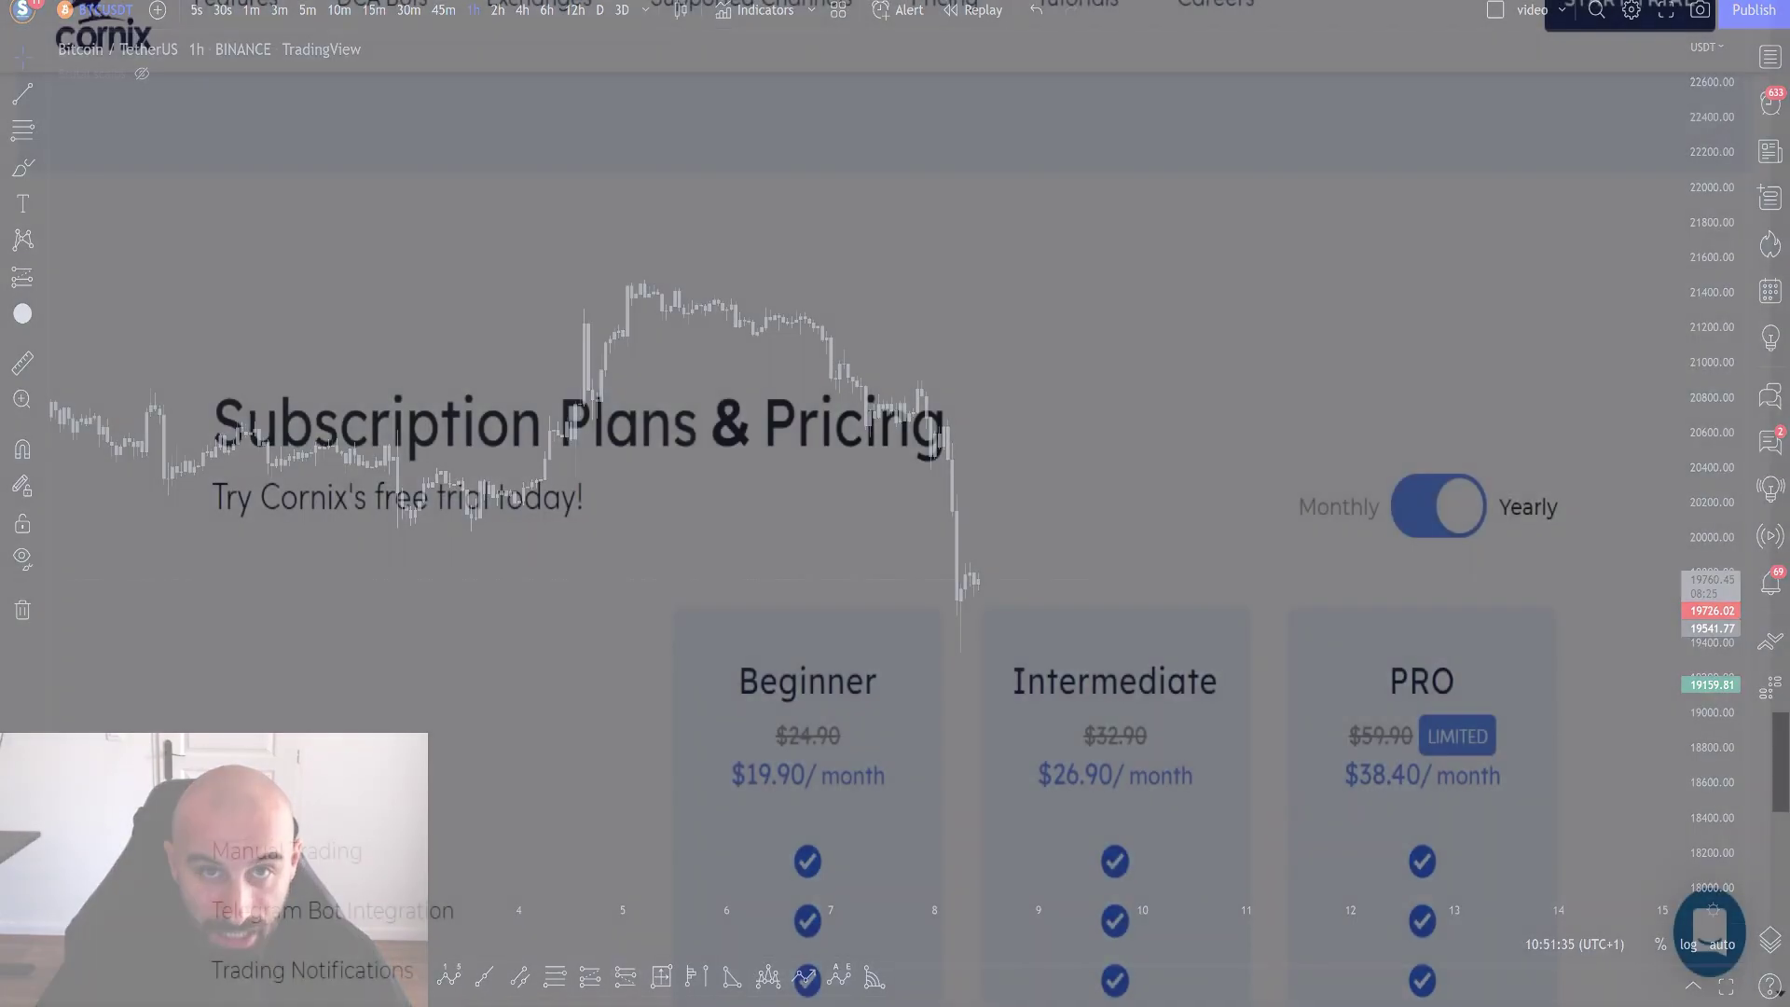
# - Review the Beginner, Intermediate and PRO subscription plans on the Cornix pricing page
pyautogui.scroll(-5, 1784, 784)
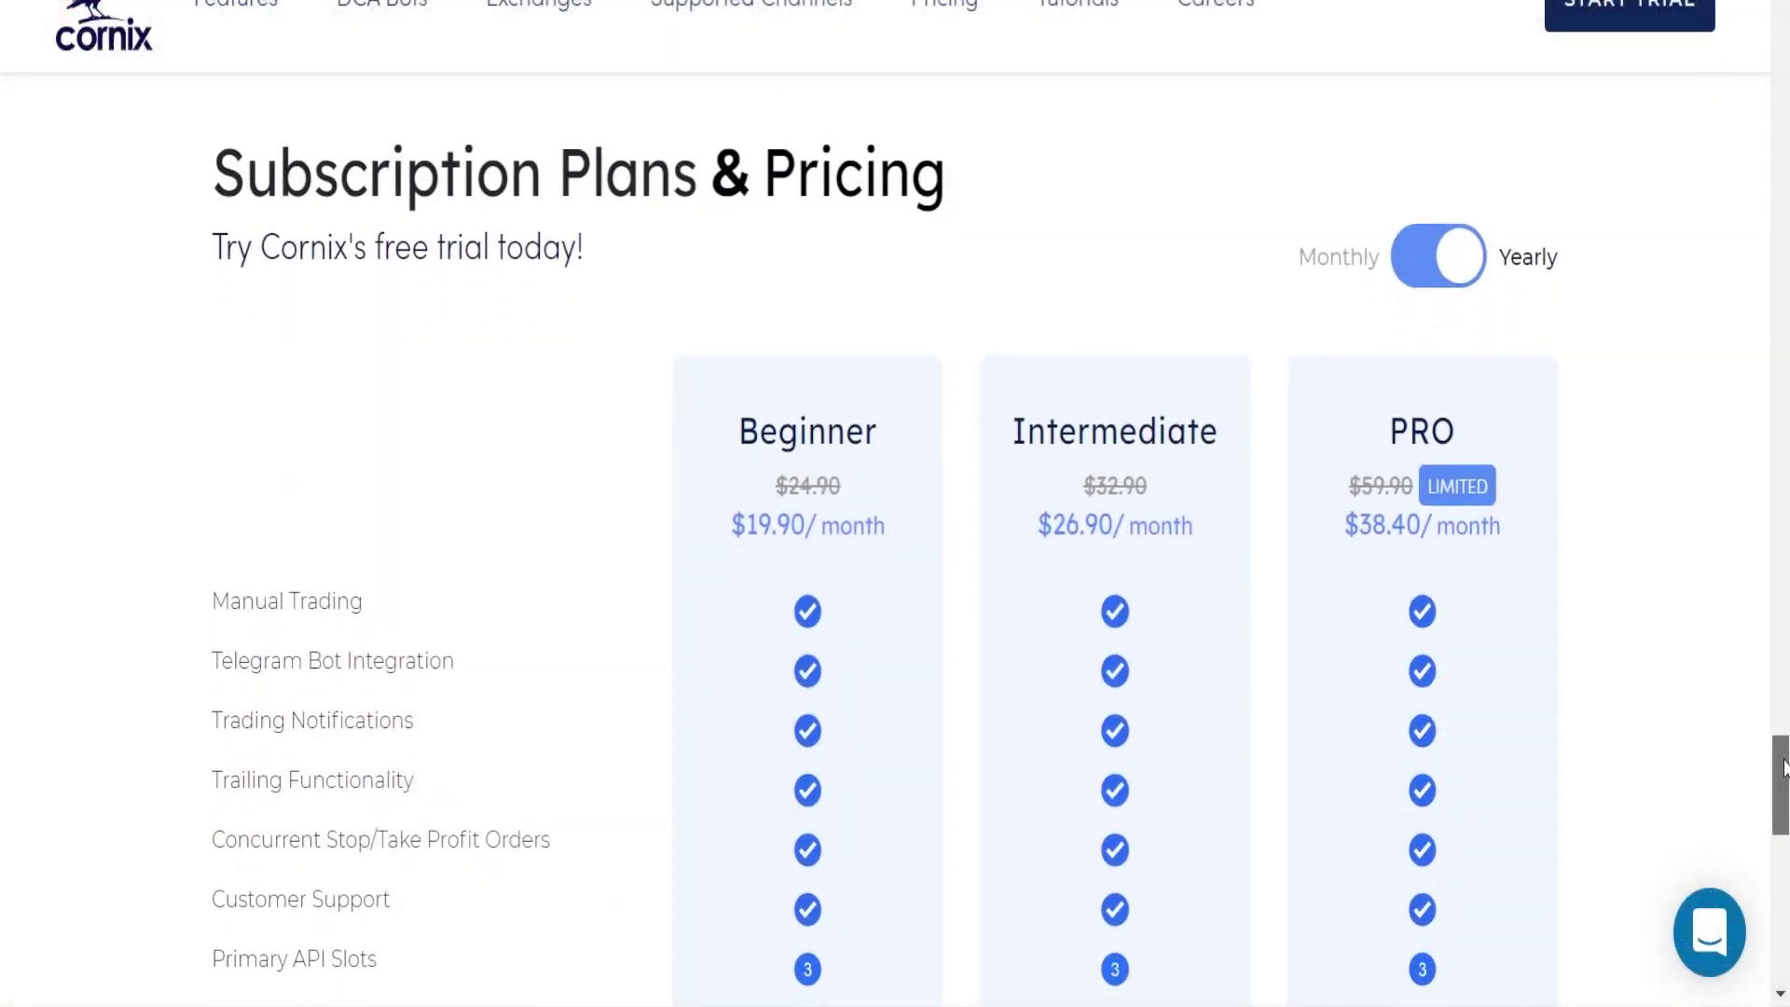
pyautogui.moveTo(1783, 783); pyautogui.dragTo(1784, 830)
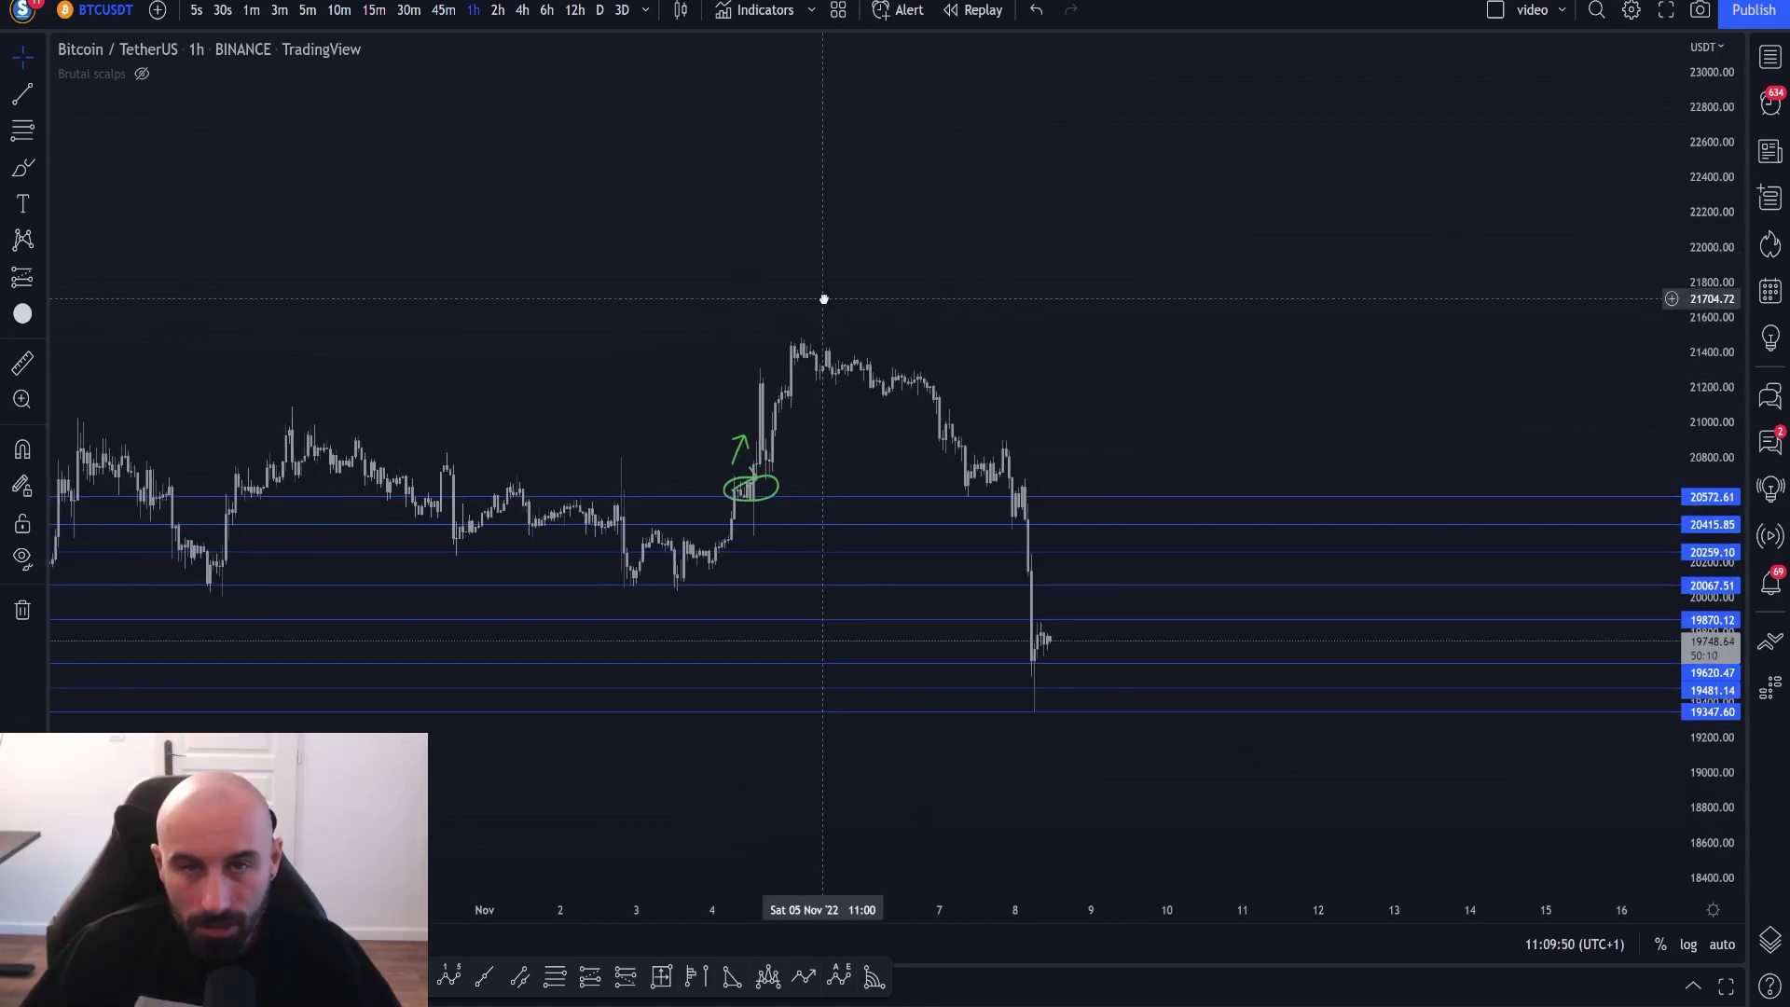
# - Place a horizontal line at about 20828 on the TradingView BTCUSDT 1-hour chart
pyautogui.moveTo(823, 295); pyautogui.dragTo(878, 315)
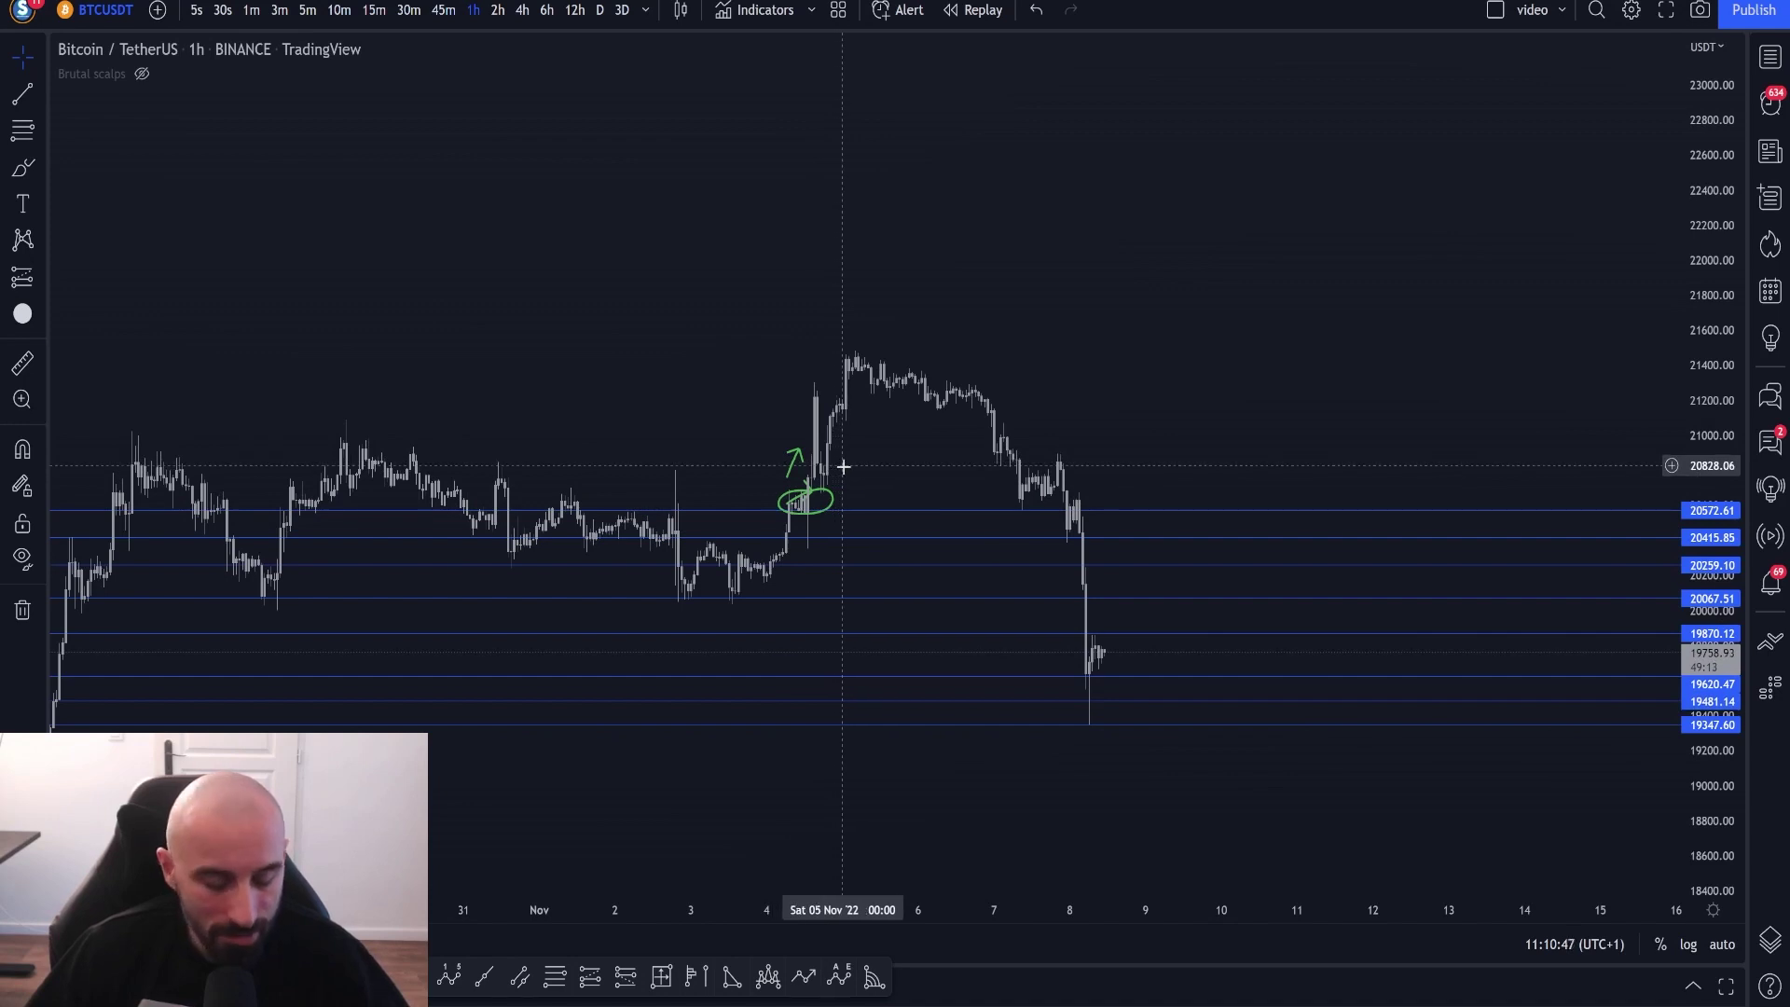
pyautogui.hotkey('alt', 'h')
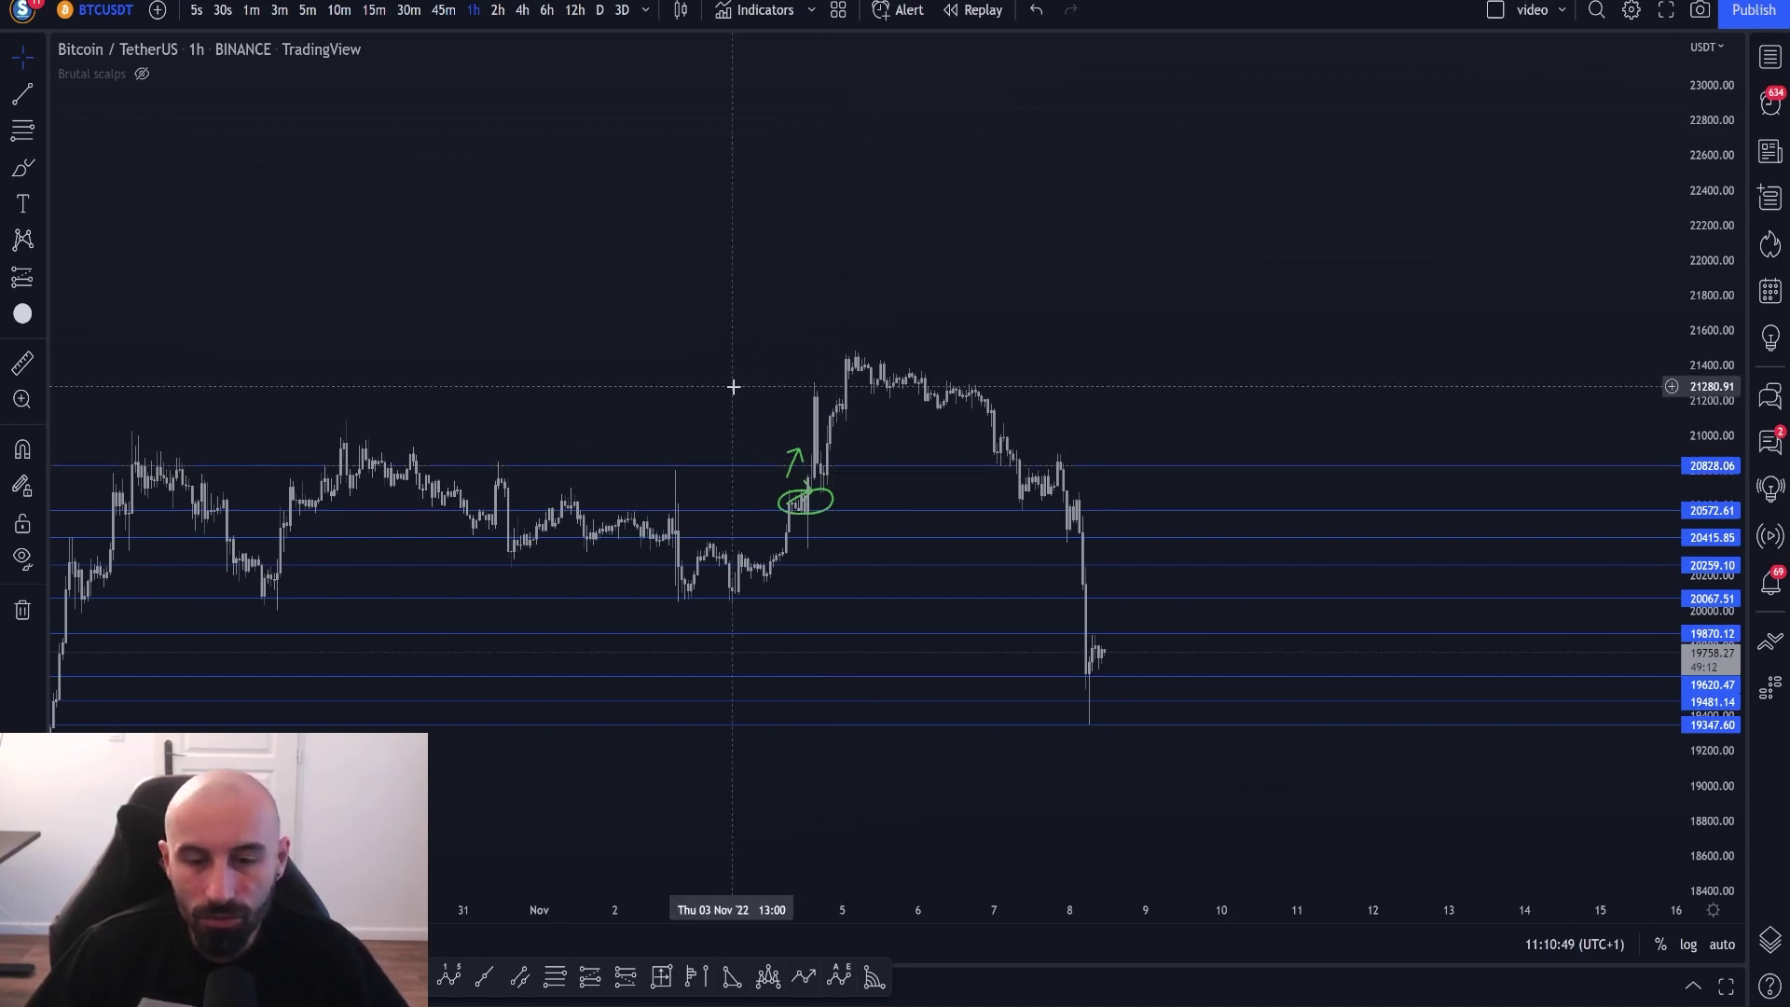
# - Draw a long position with entry at about 20578, target at about 20834 and stop at about 19348
pyautogui.click(590, 976)
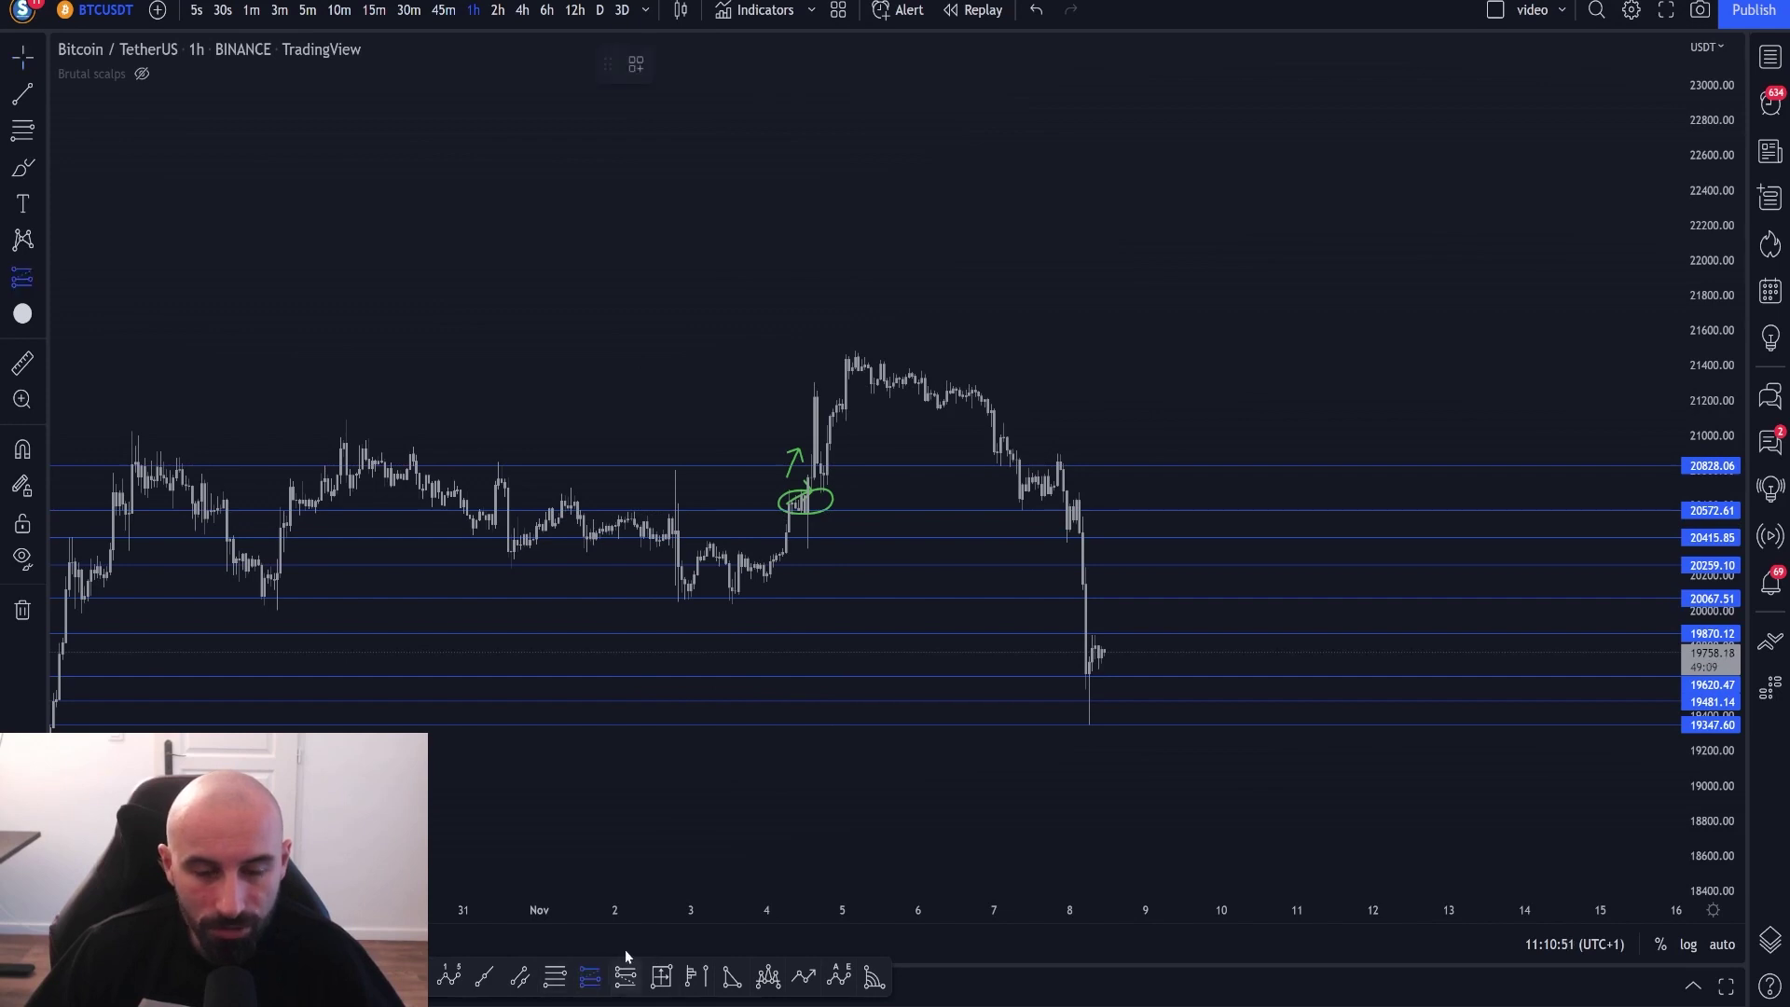
pyautogui.click(832, 537)
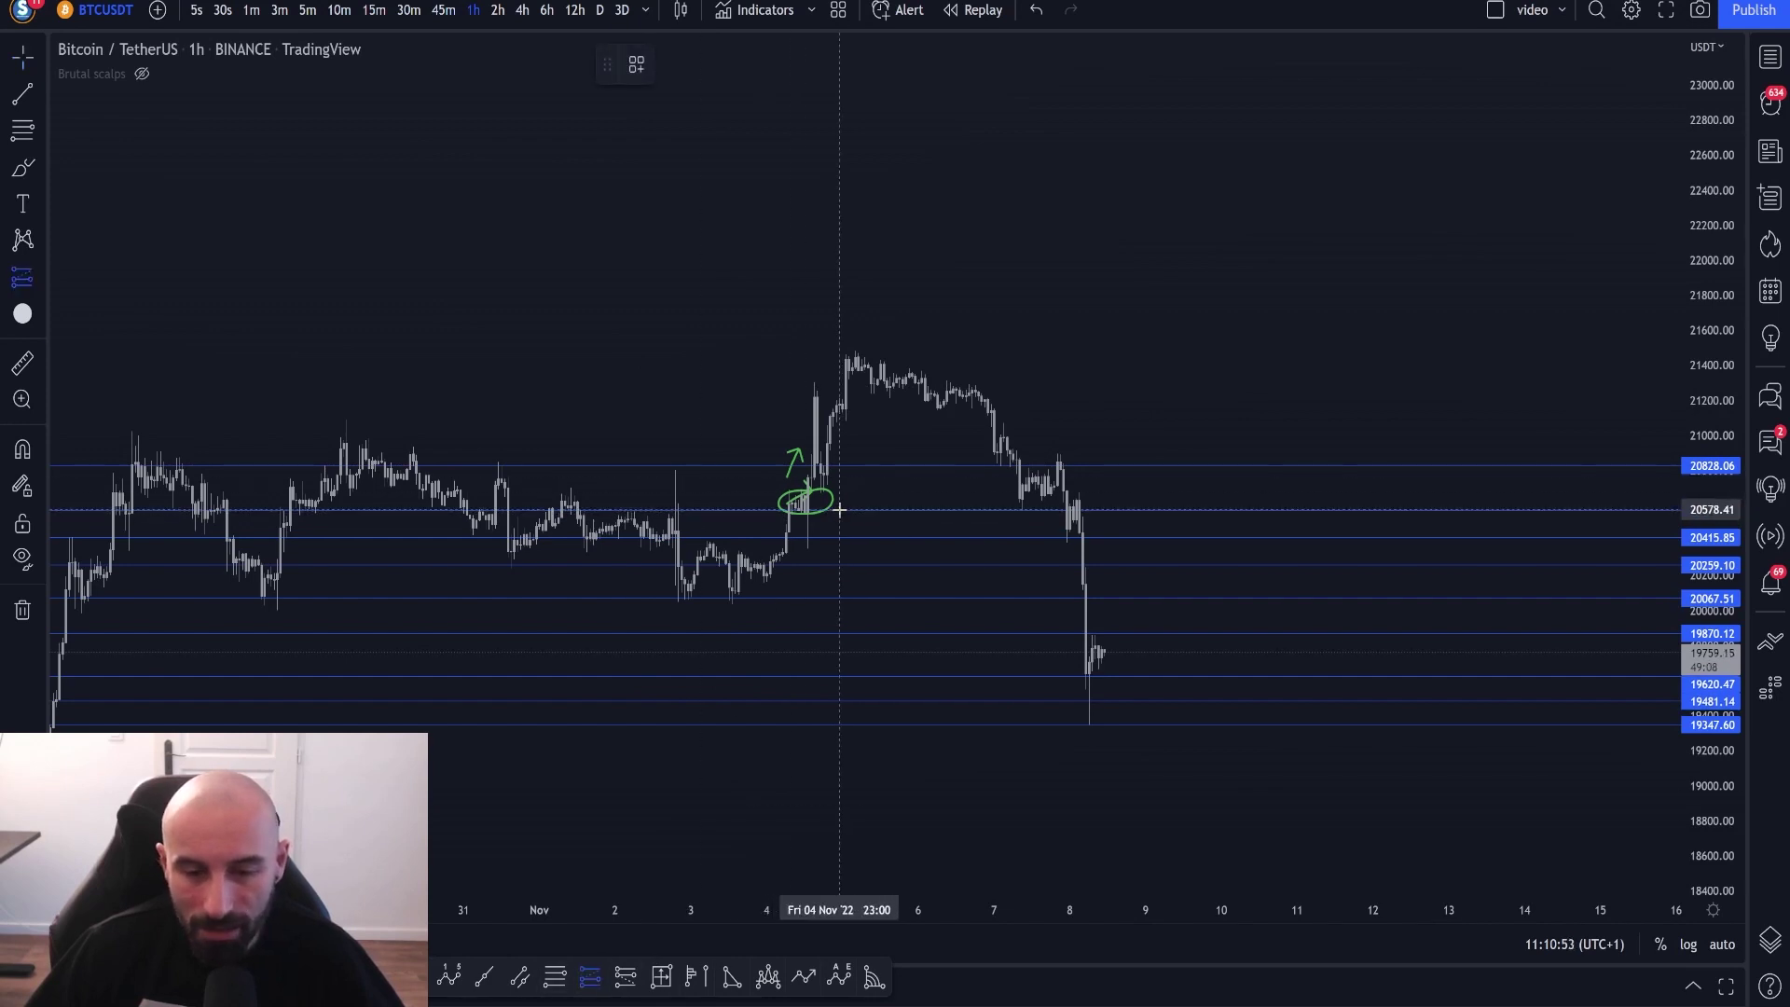
pyautogui.click(839, 509)
pyautogui.moveTo(839, 432); pyautogui.dragTo(839, 465)
pyautogui.moveTo(839, 588); pyautogui.dragTo(798, 746)
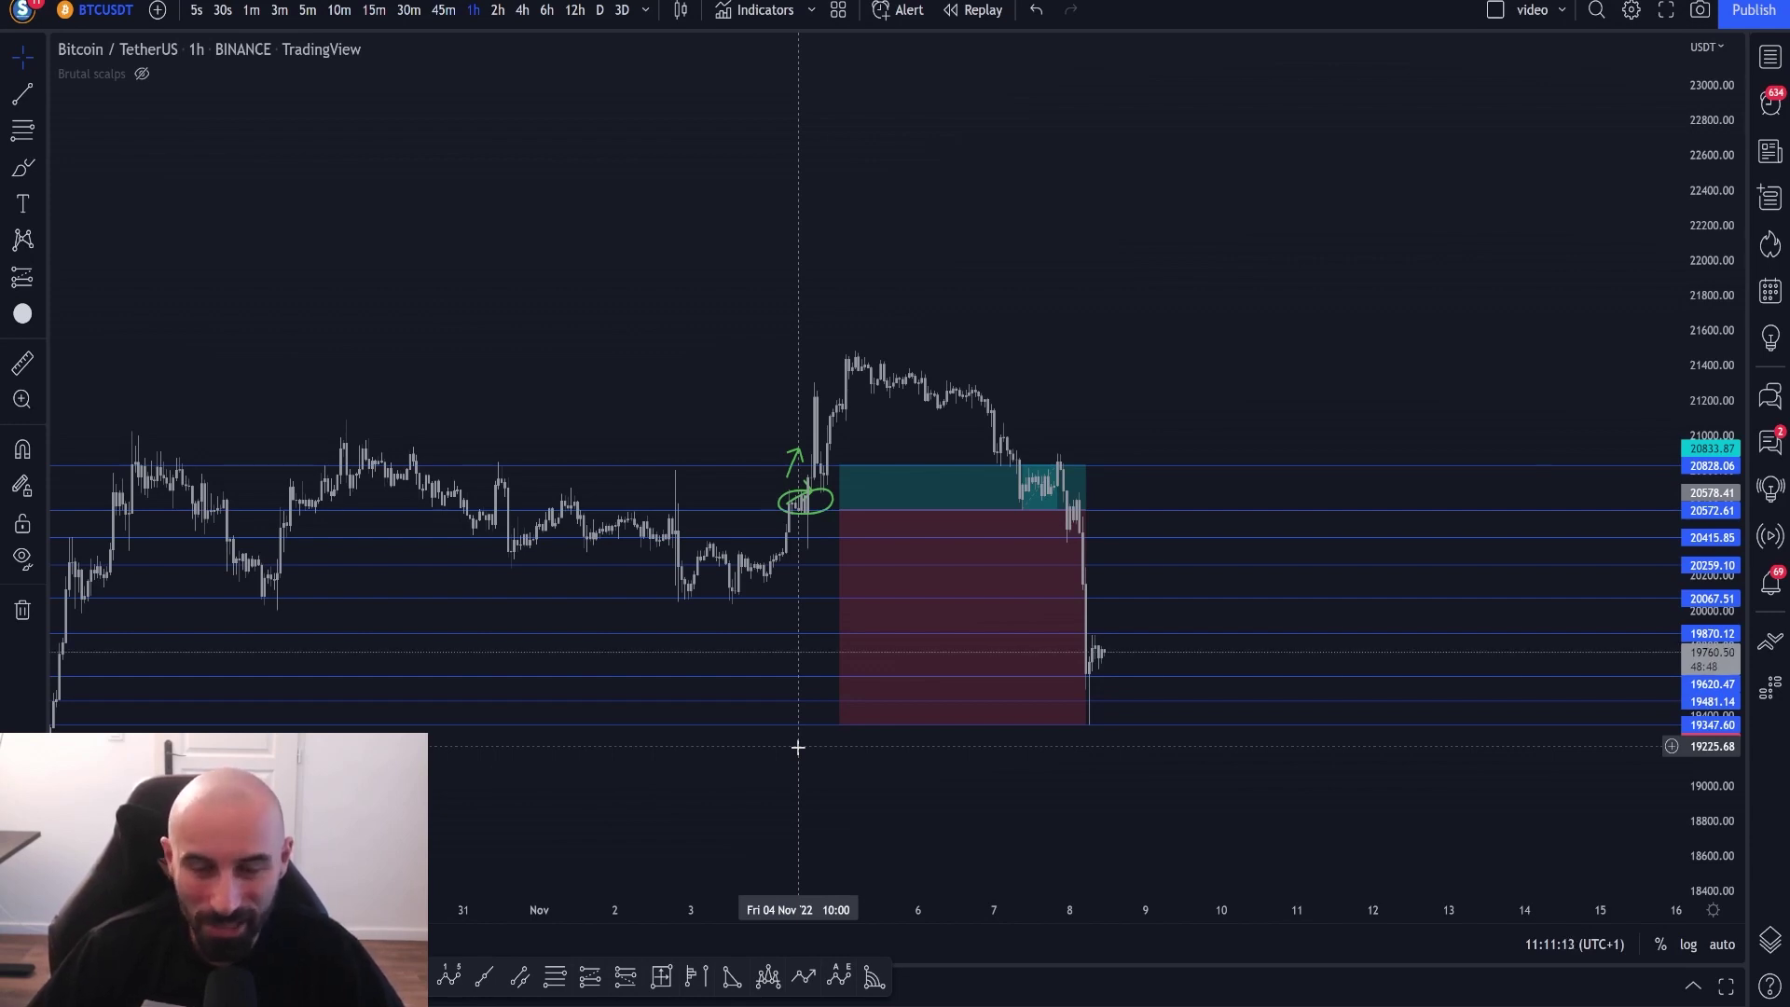
# - Delete the long position drawing from the chart
pyautogui.click(864, 495)
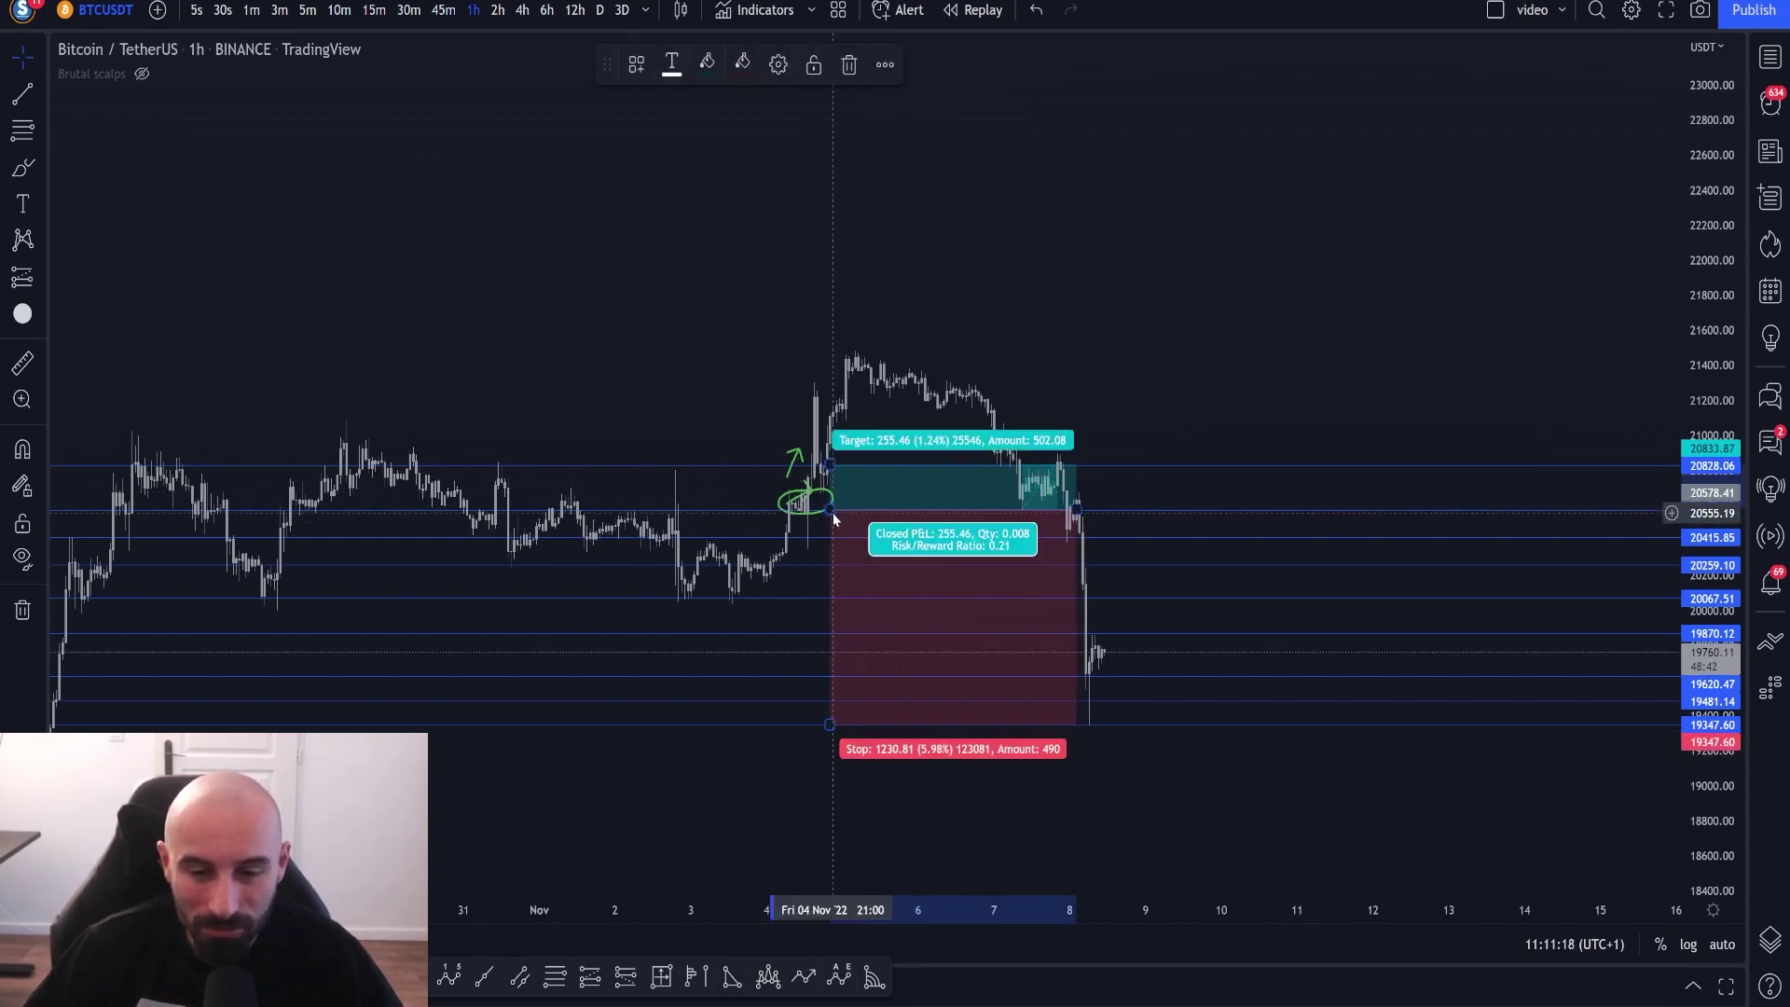
pyautogui.press('Delete')
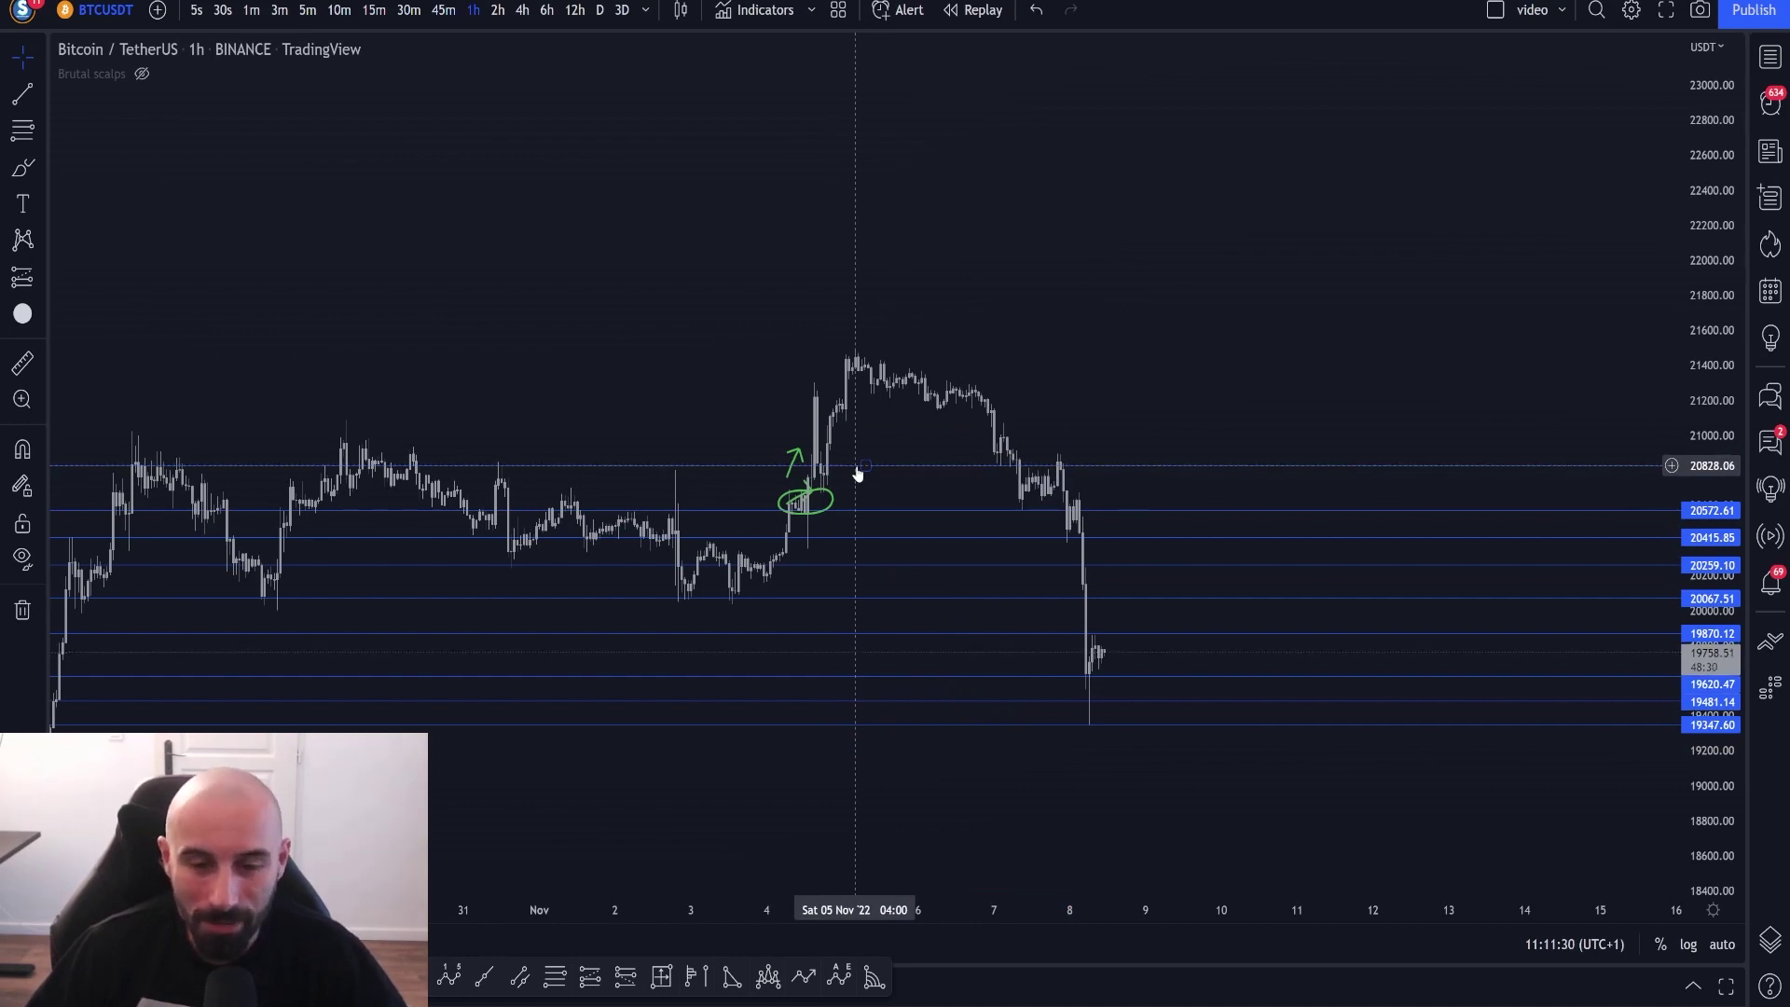
pyautogui.moveTo(858, 510); pyautogui.dragTo(857, 512)
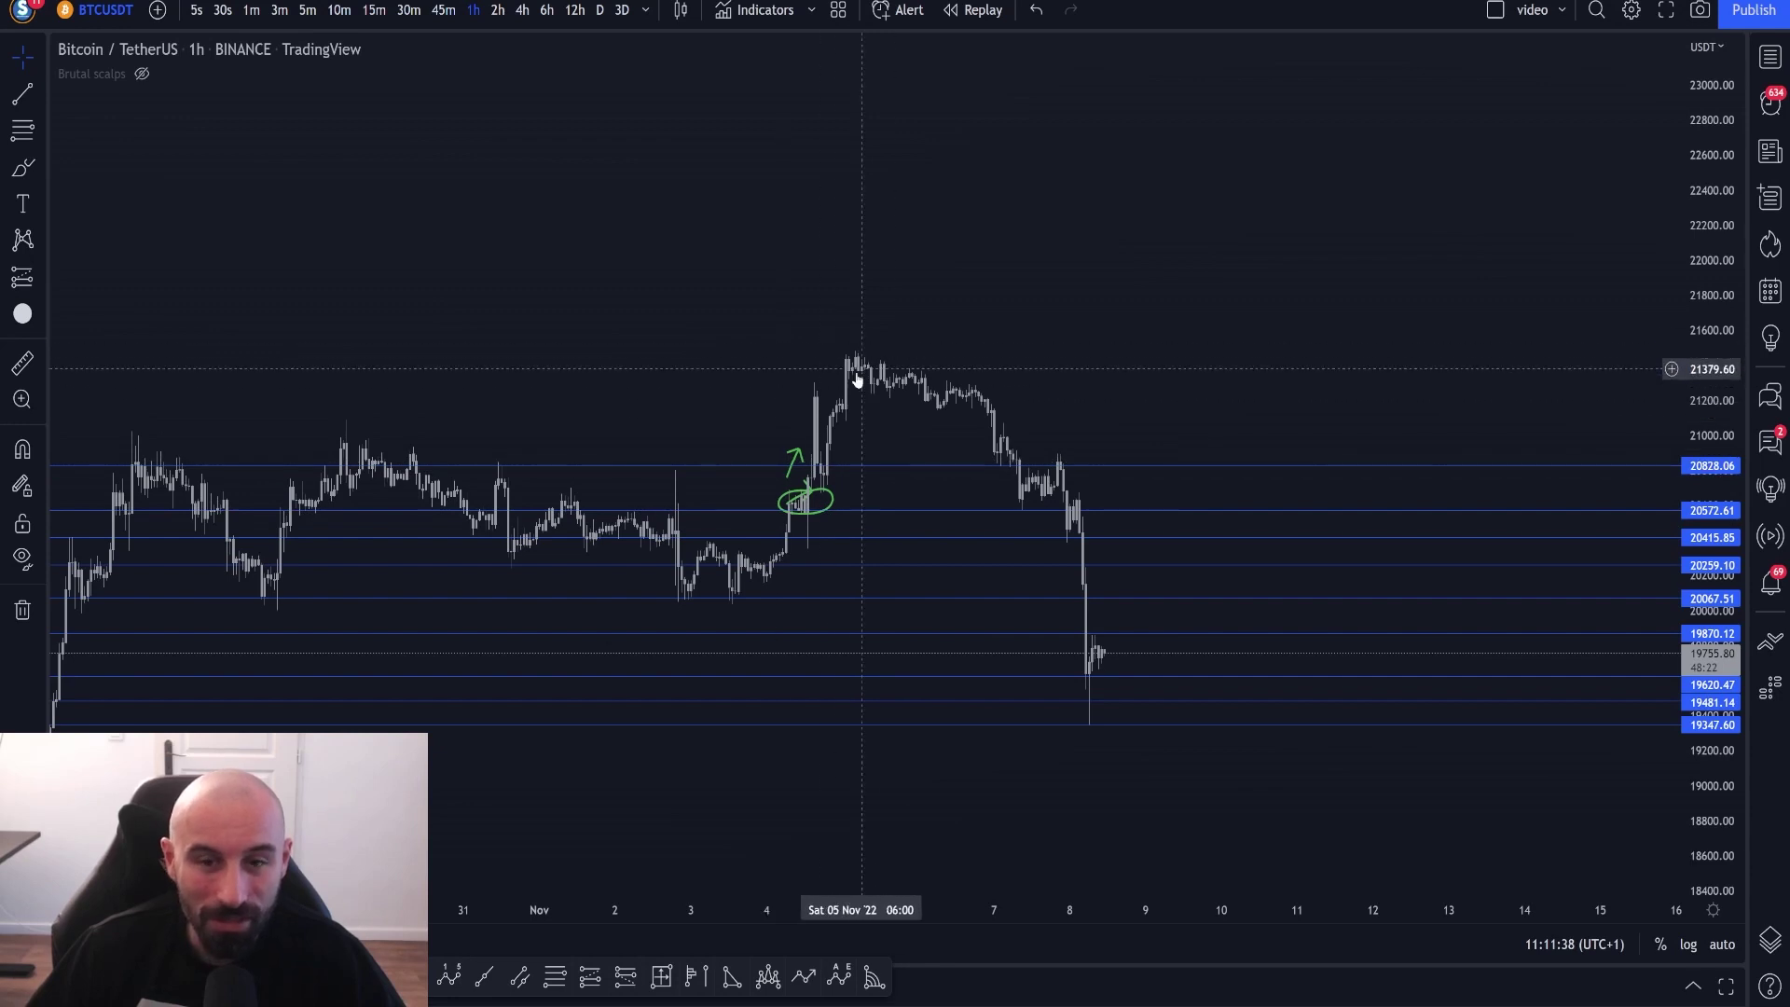
# - Brush a green path from the circled entry down to the lowest horizontal line, curving back up into an arrowhead
pyautogui.moveTo(717, 389); pyautogui.dragTo(712, 400)
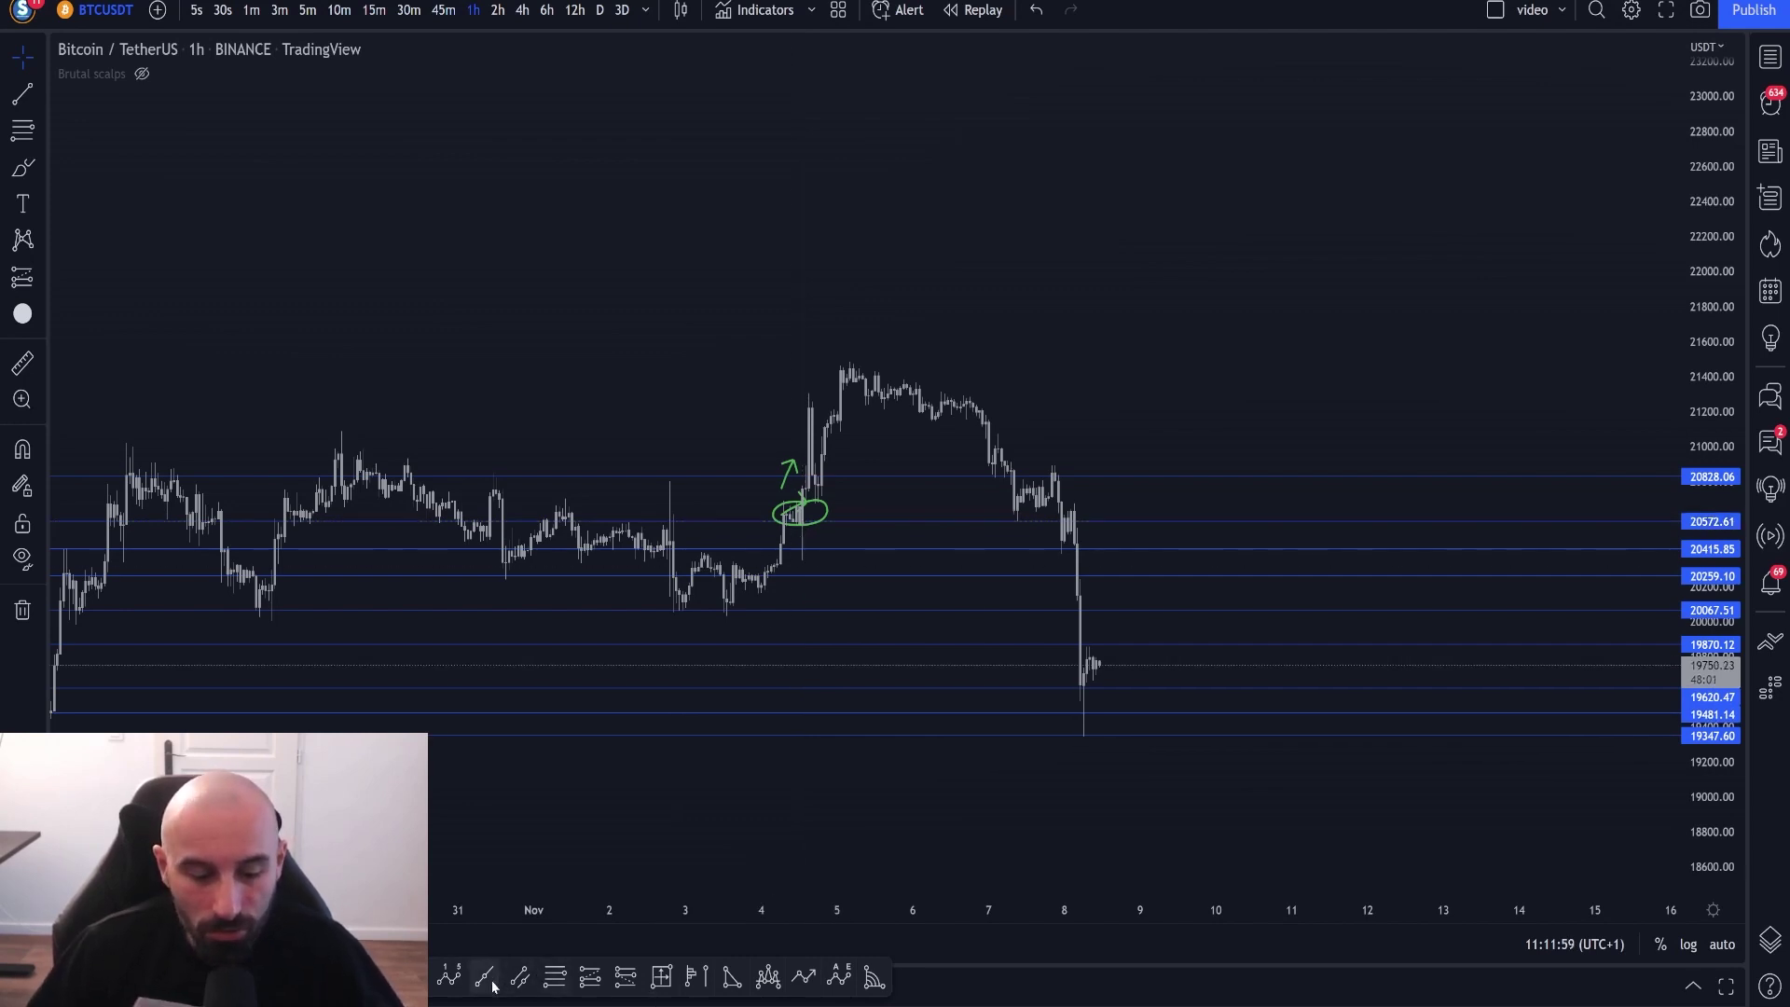
pyautogui.moveTo(808, 521)
pyautogui.mouseDown()
pyautogui.moveTo(851, 723)
pyautogui.moveTo(886, 686)
pyautogui.mouseUp()
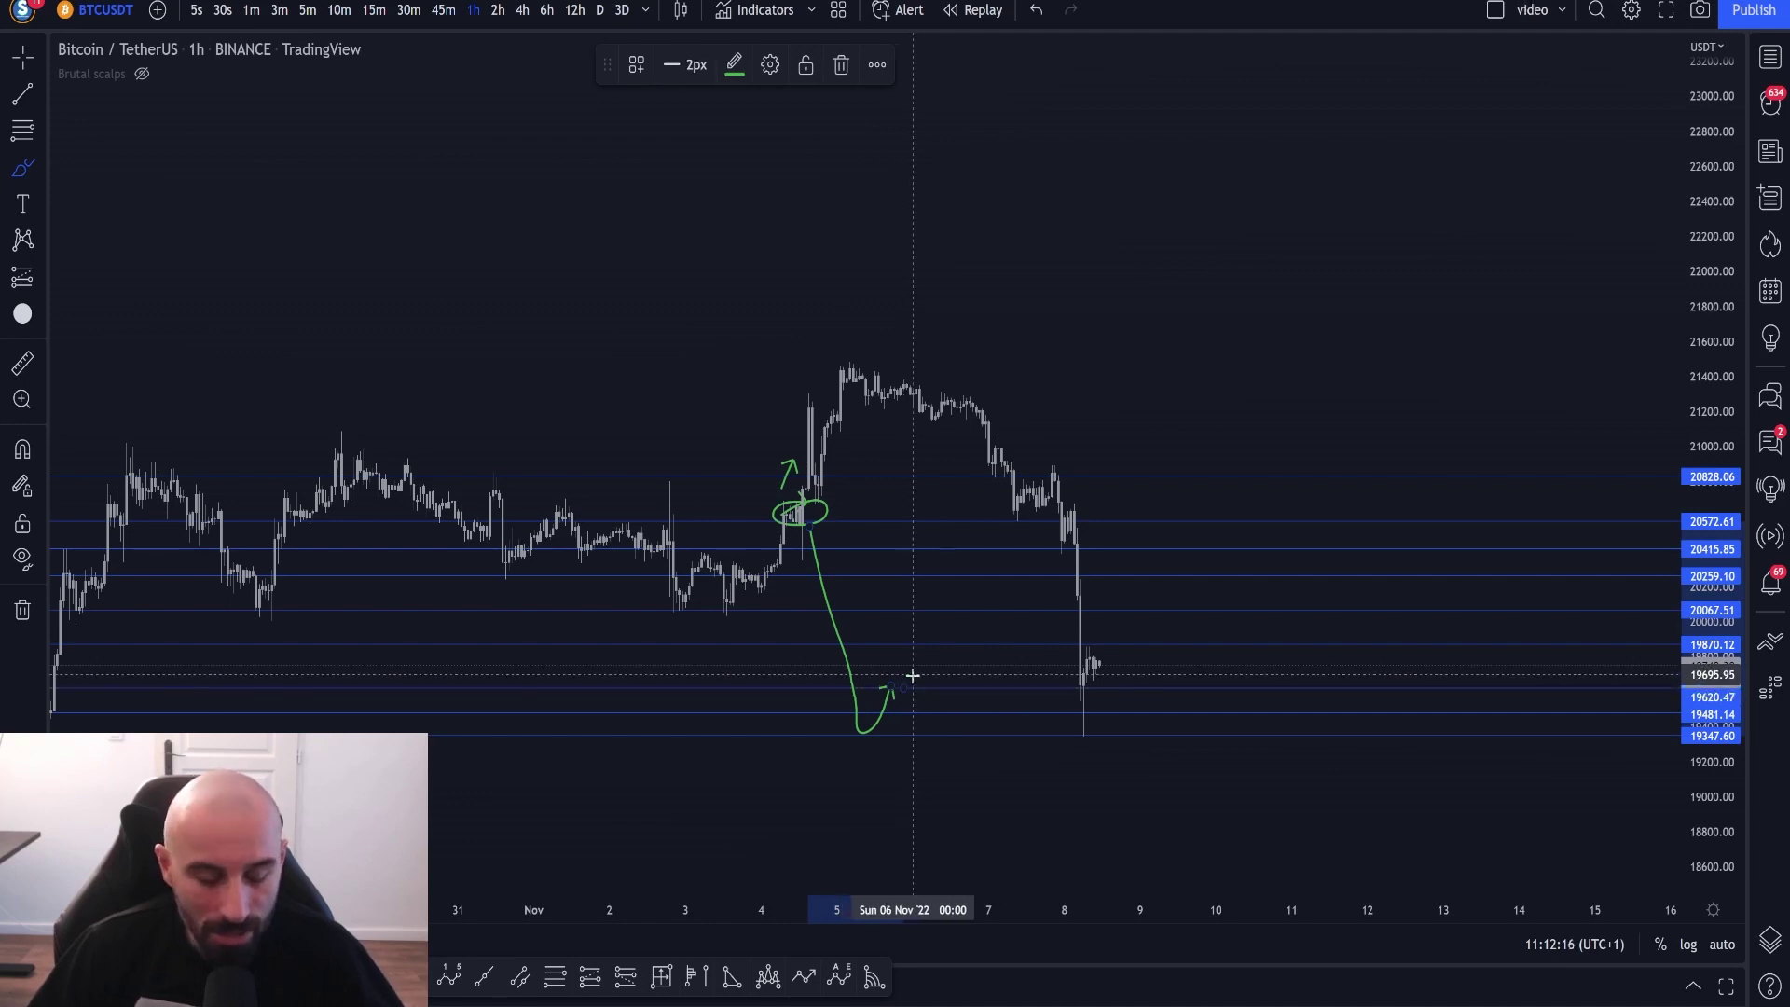
pyautogui.keyDown('shift'); pyautogui.click(903, 688); pyautogui.keyUp('shift')
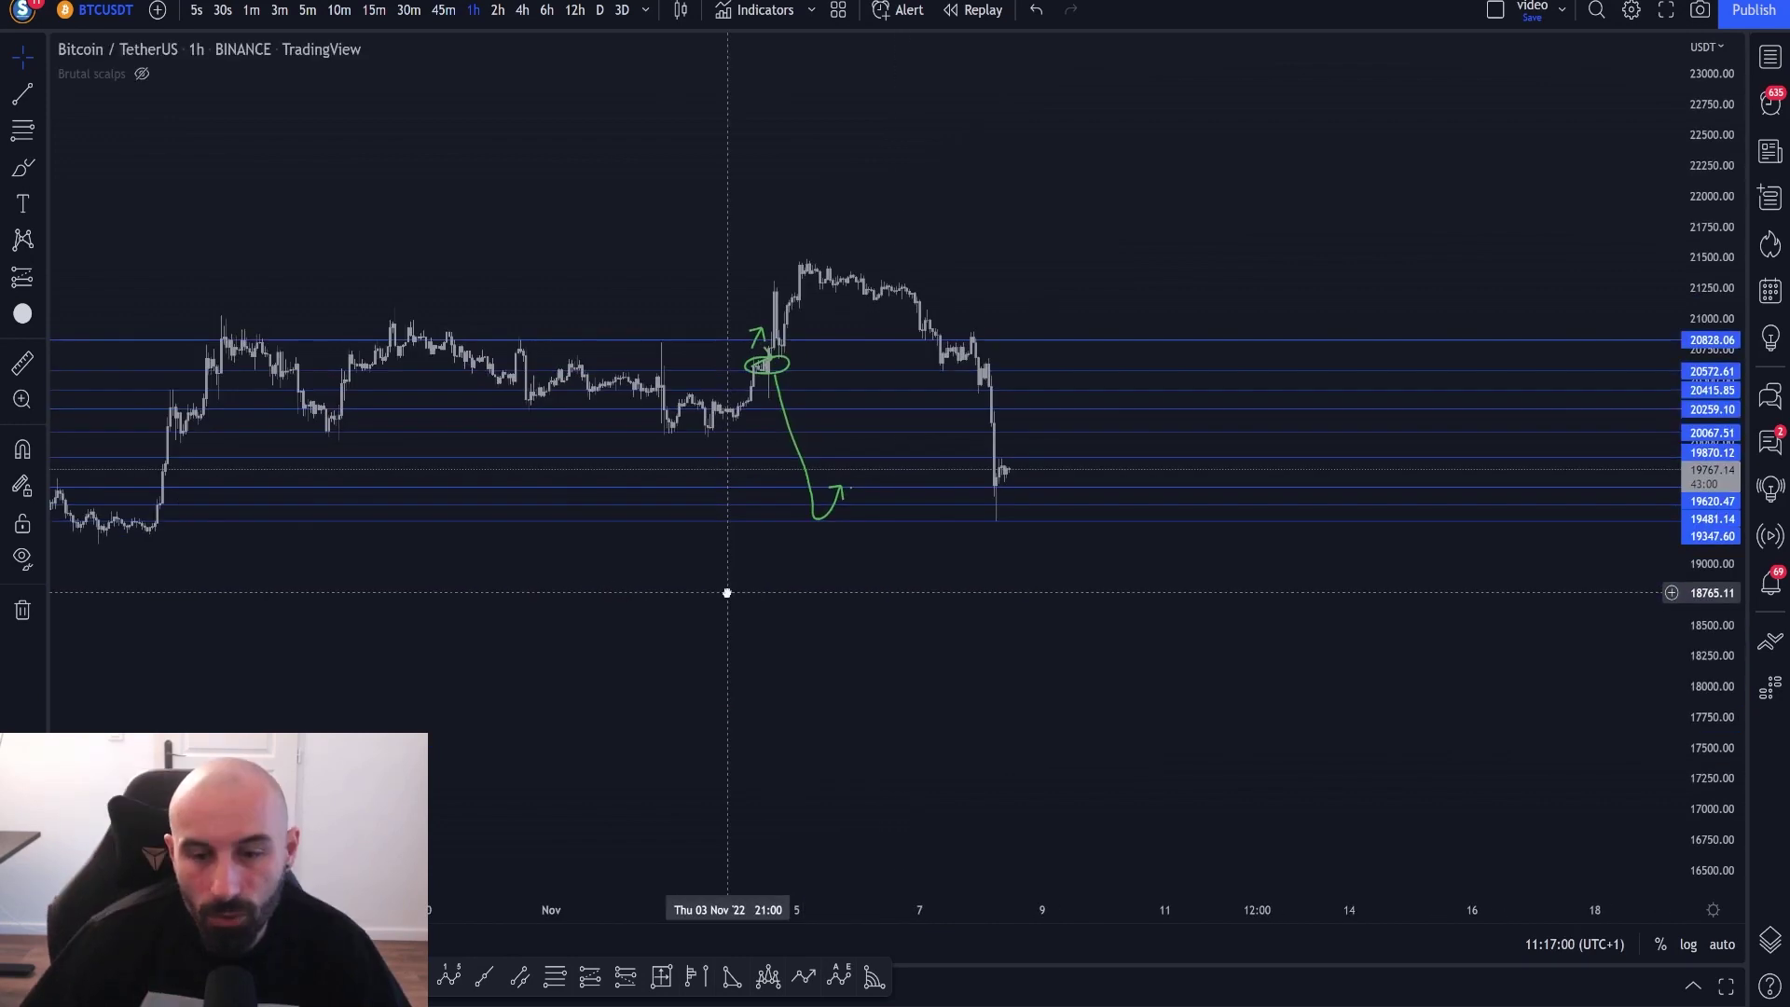
# - Delete the green curved path drawn below the circled entry
pyautogui.moveTo(728, 593); pyautogui.dragTo(723, 592)
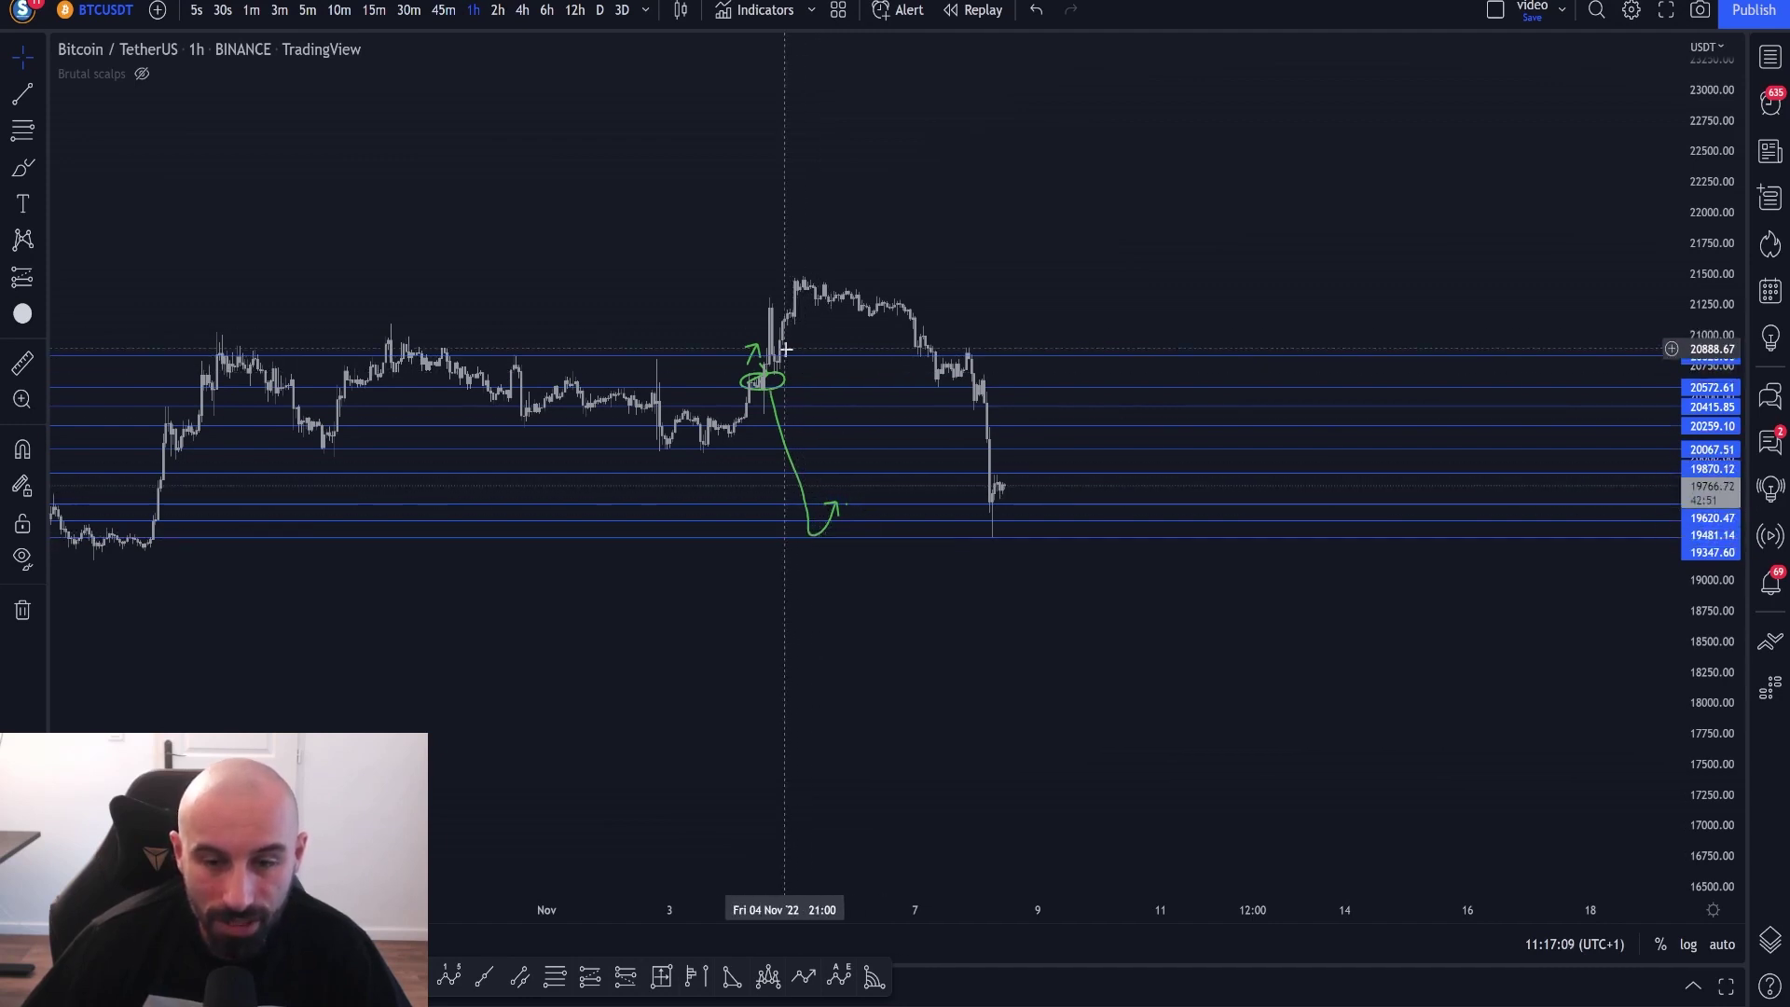
pyautogui.click(810, 518)
pyautogui.press('Delete')
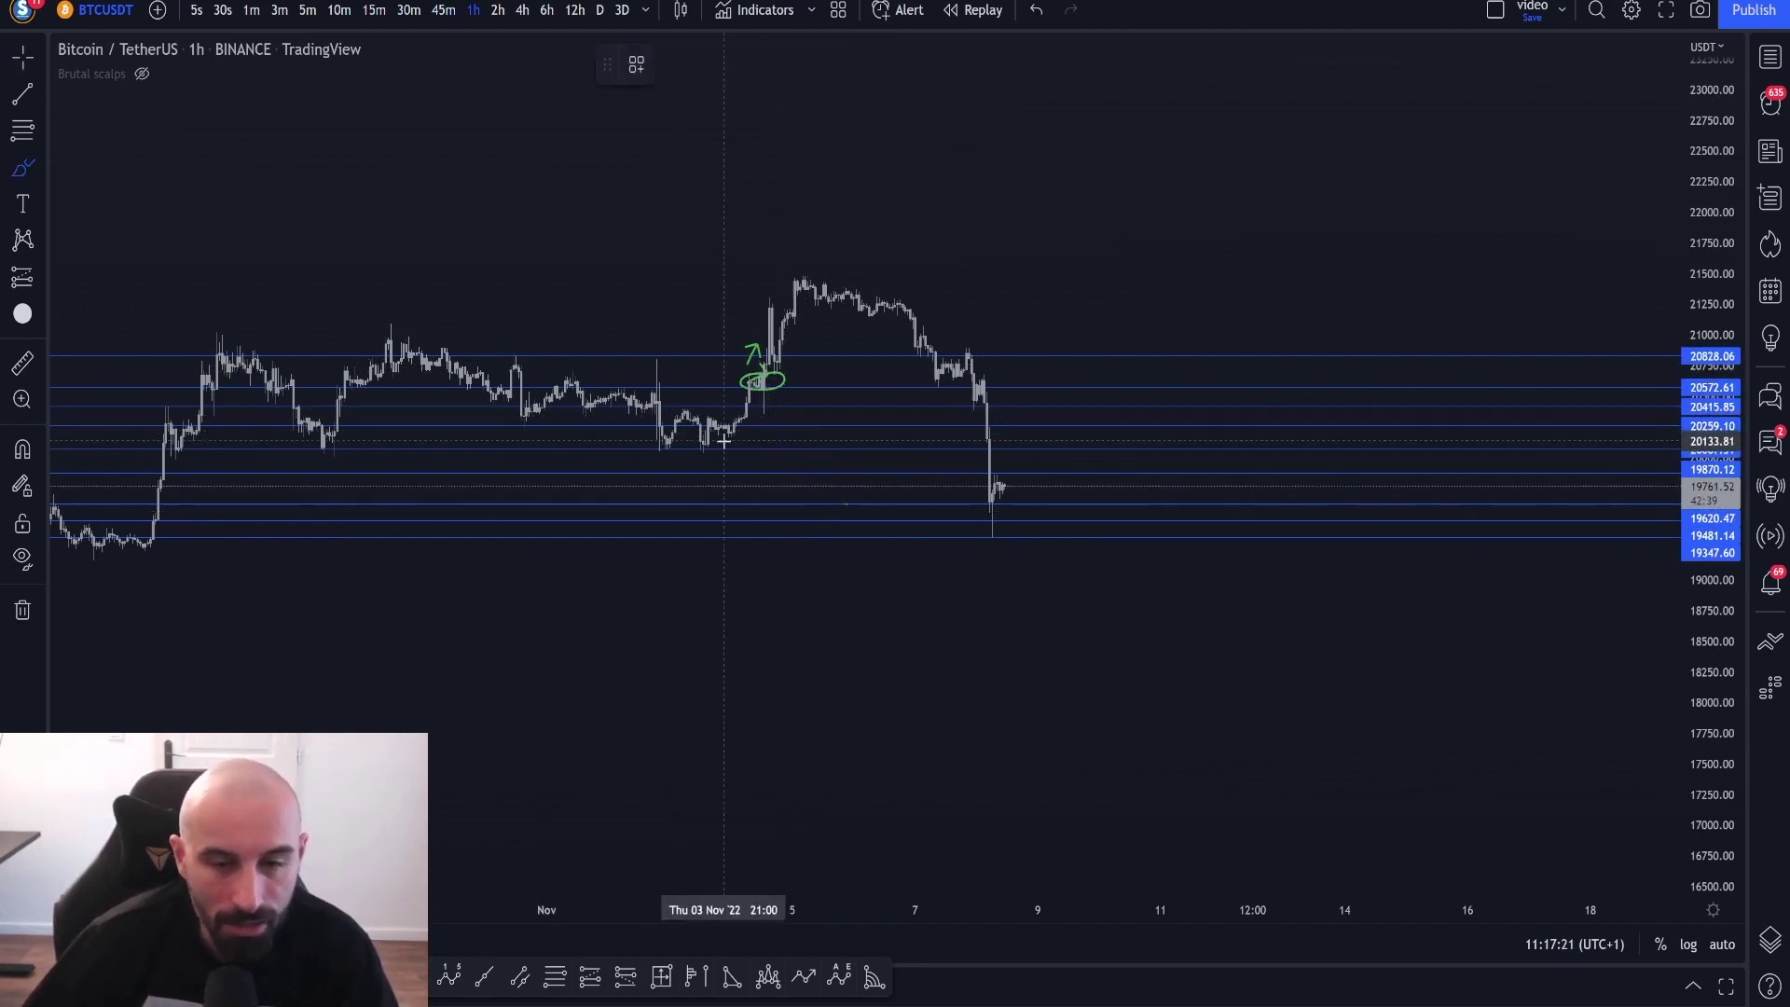
# - Brush a green zigzag path from the circled entry down through the lowest line, ending in an arrowhead at about 18790
pyautogui.moveTo(763, 384)
pyautogui.mouseDown()
pyautogui.moveTo(823, 519)
pyautogui.moveTo(856, 499)
pyautogui.moveTo(871, 603)
pyautogui.mouseUp()
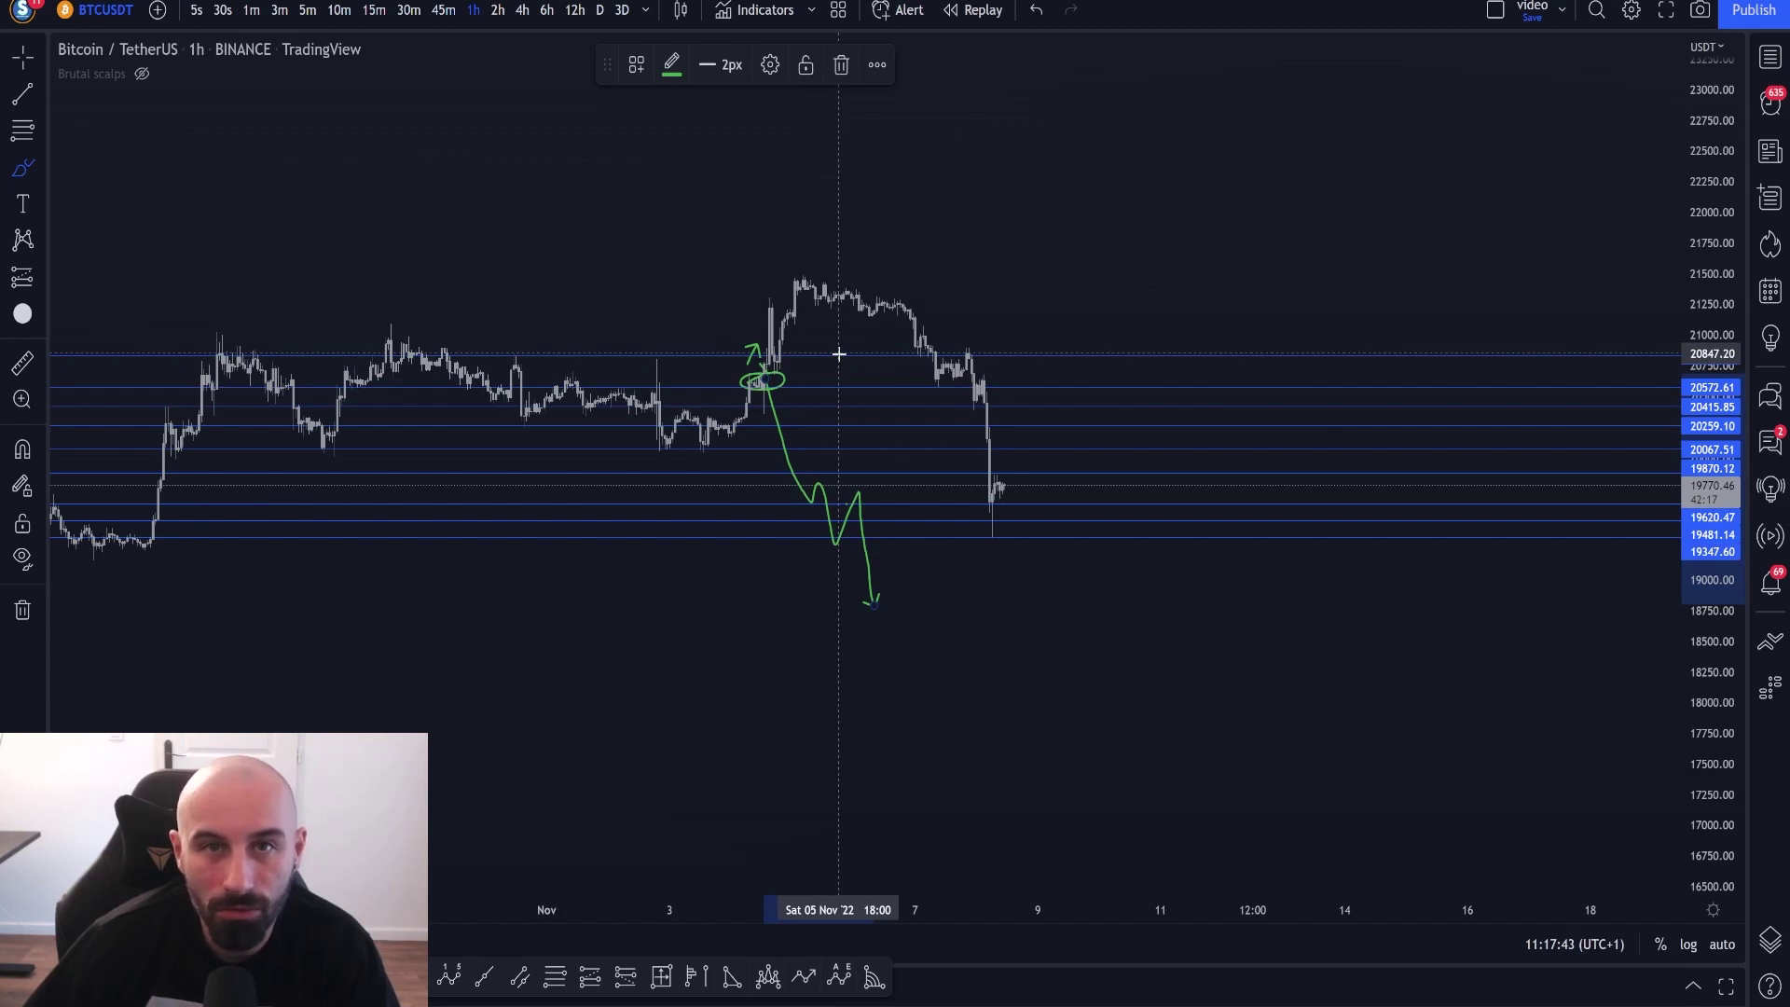
pyautogui.hotkey('alt', 'h')
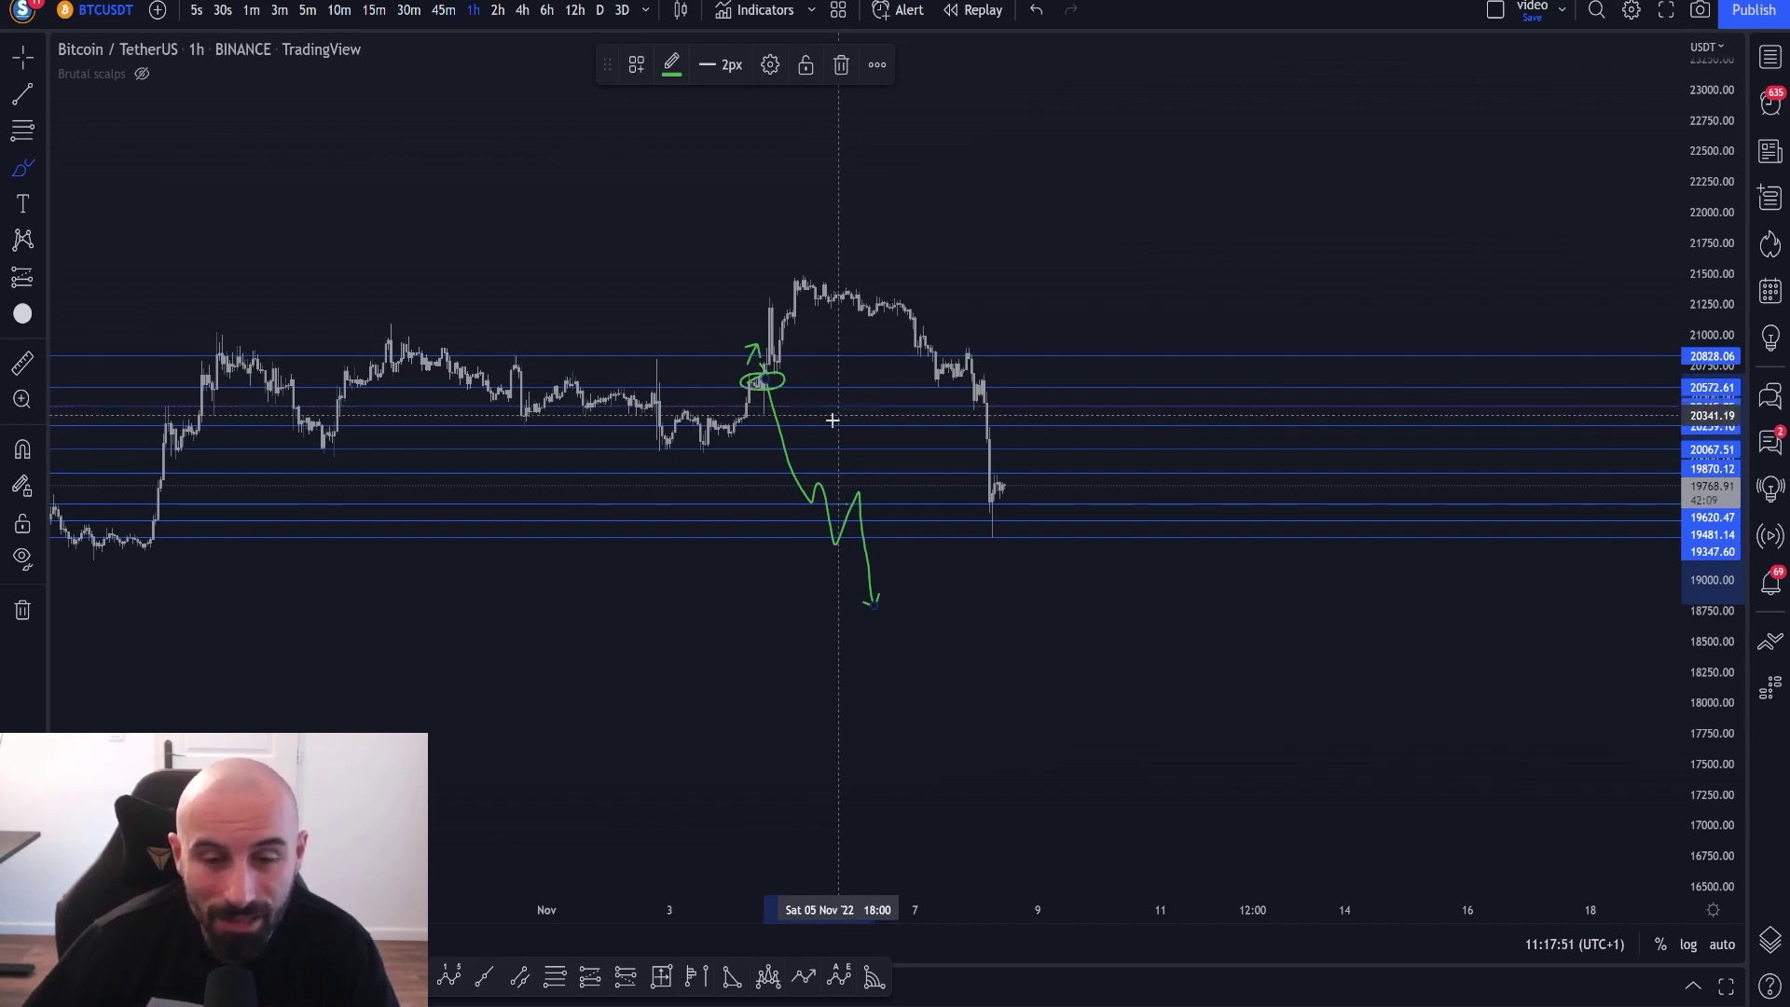
pyautogui.hotkey('alt', 'h')
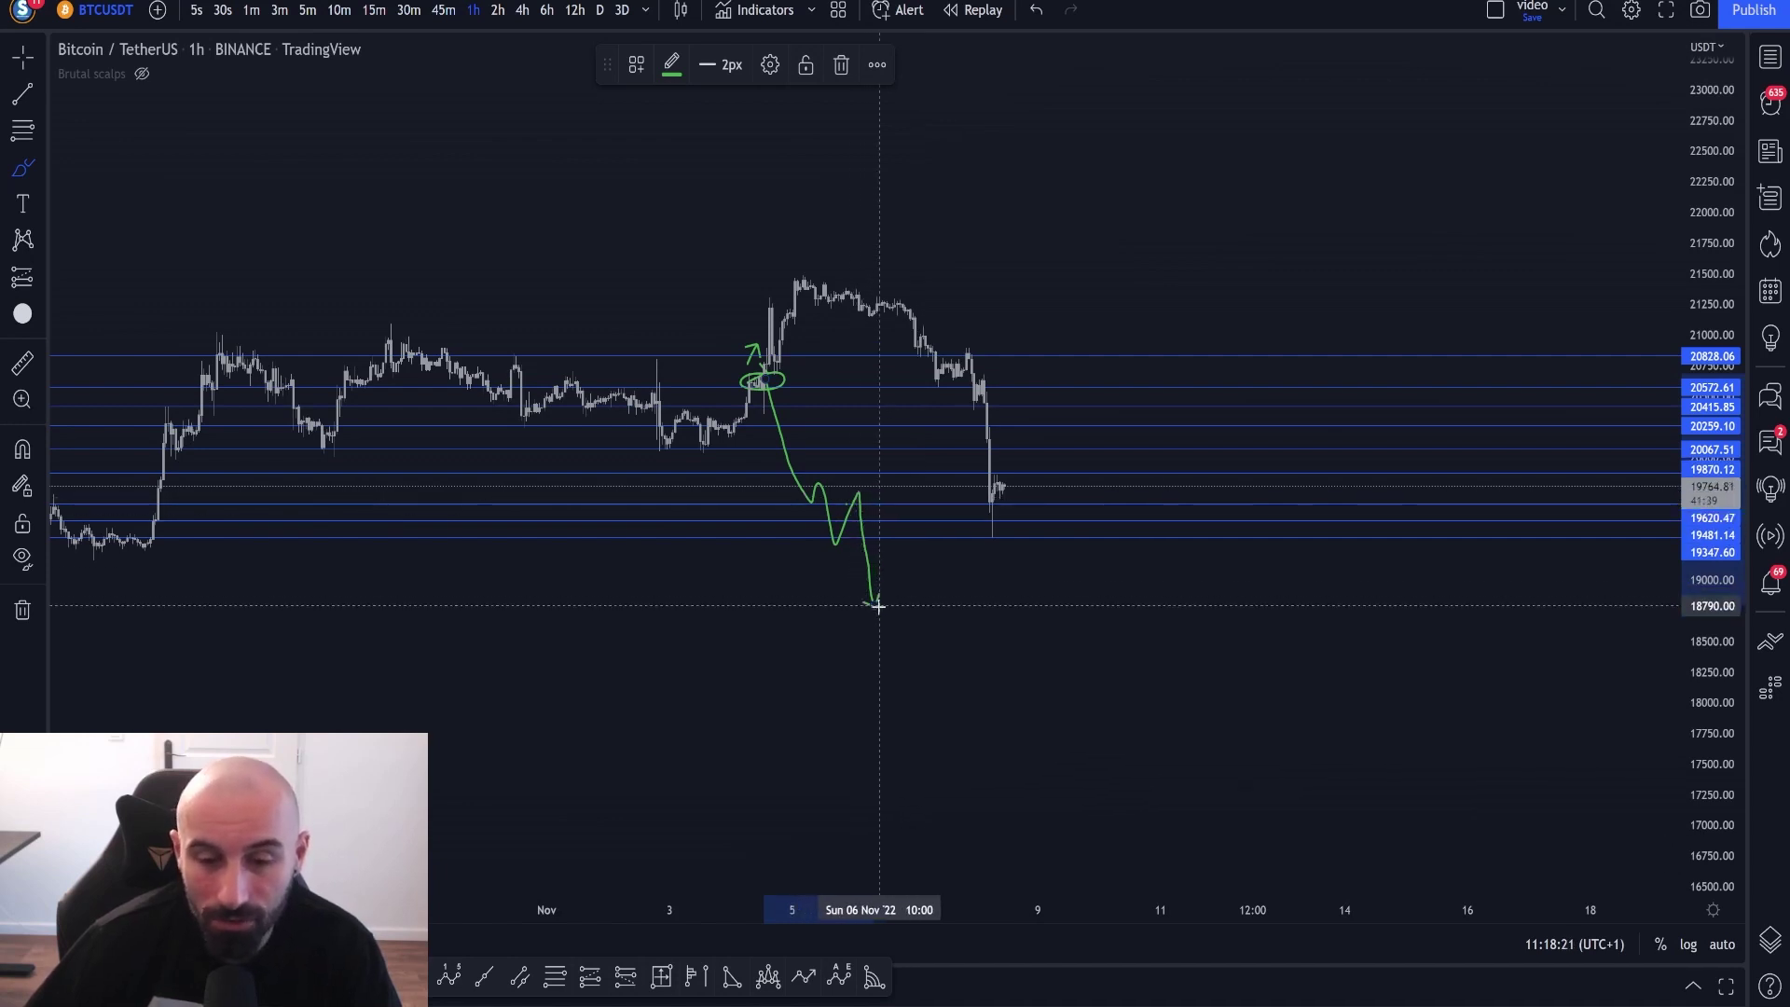
pyautogui.moveTo(876, 606); pyautogui.dragTo(882, 594)
# - Sketch a short right-pointing arrow below the zigzag path and a left-pointing arrow near 18730, undoing each one
pyautogui.moveTo(884, 678); pyautogui.dragTo(917, 686)
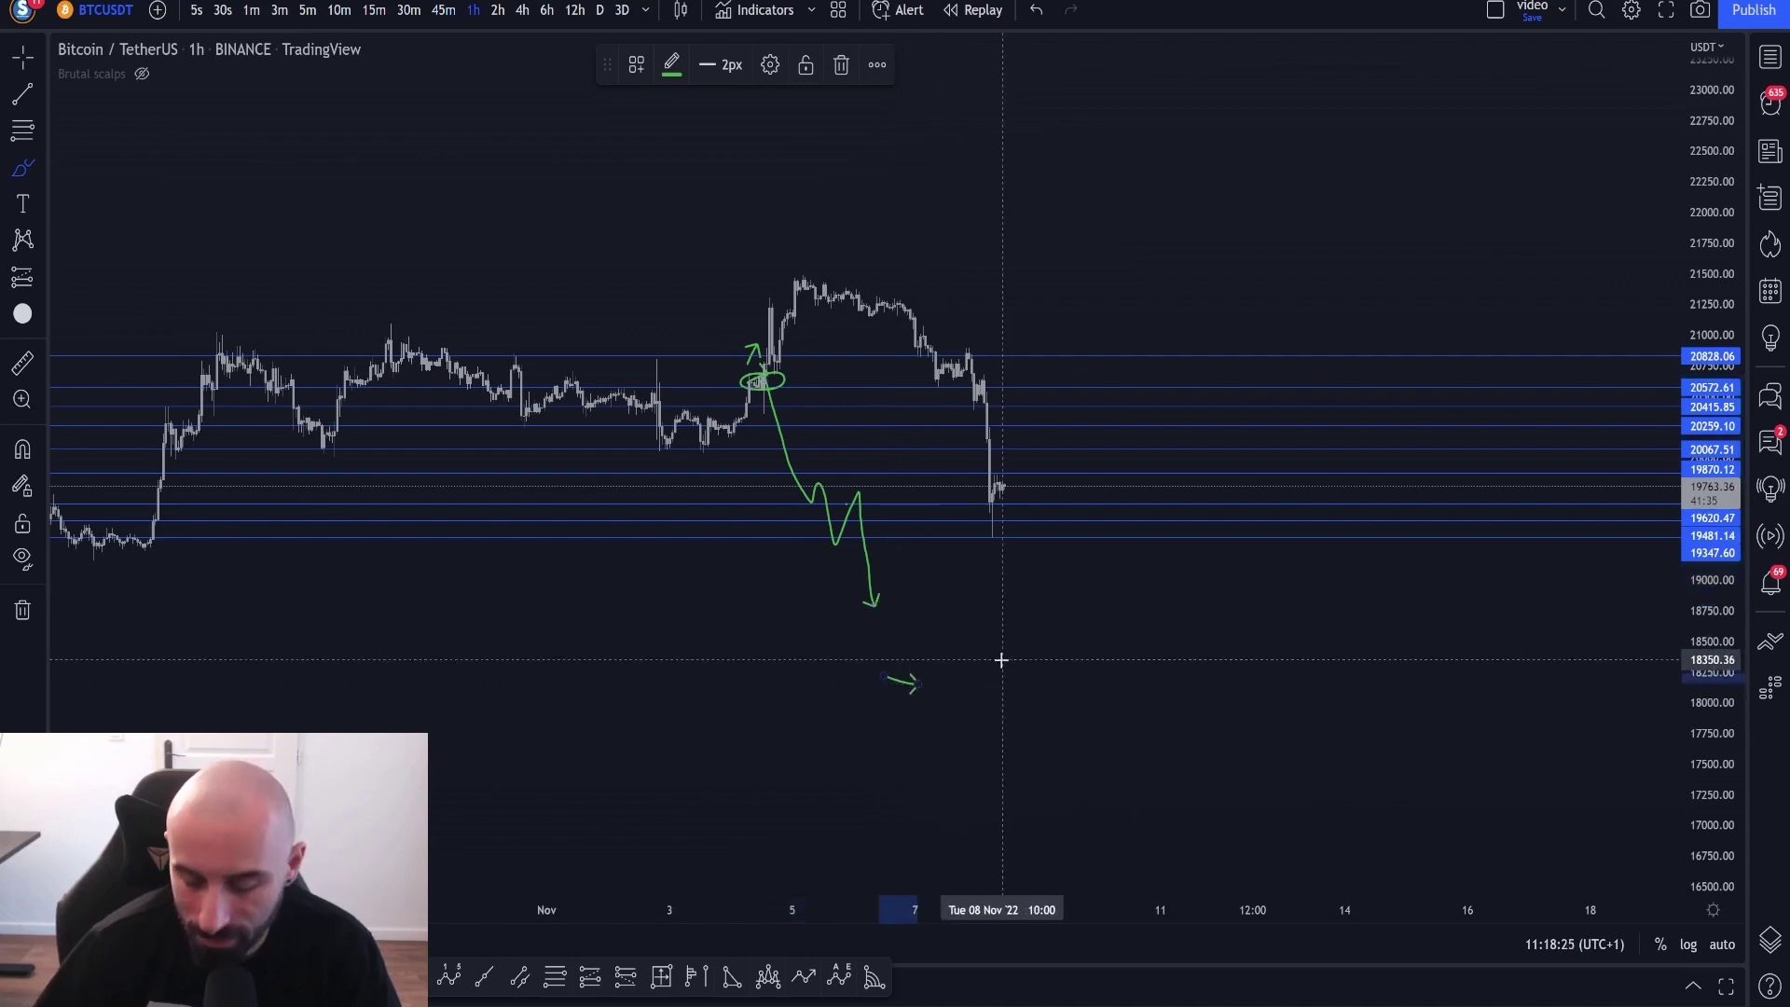
pyautogui.hotkey('ctrl', 'z')
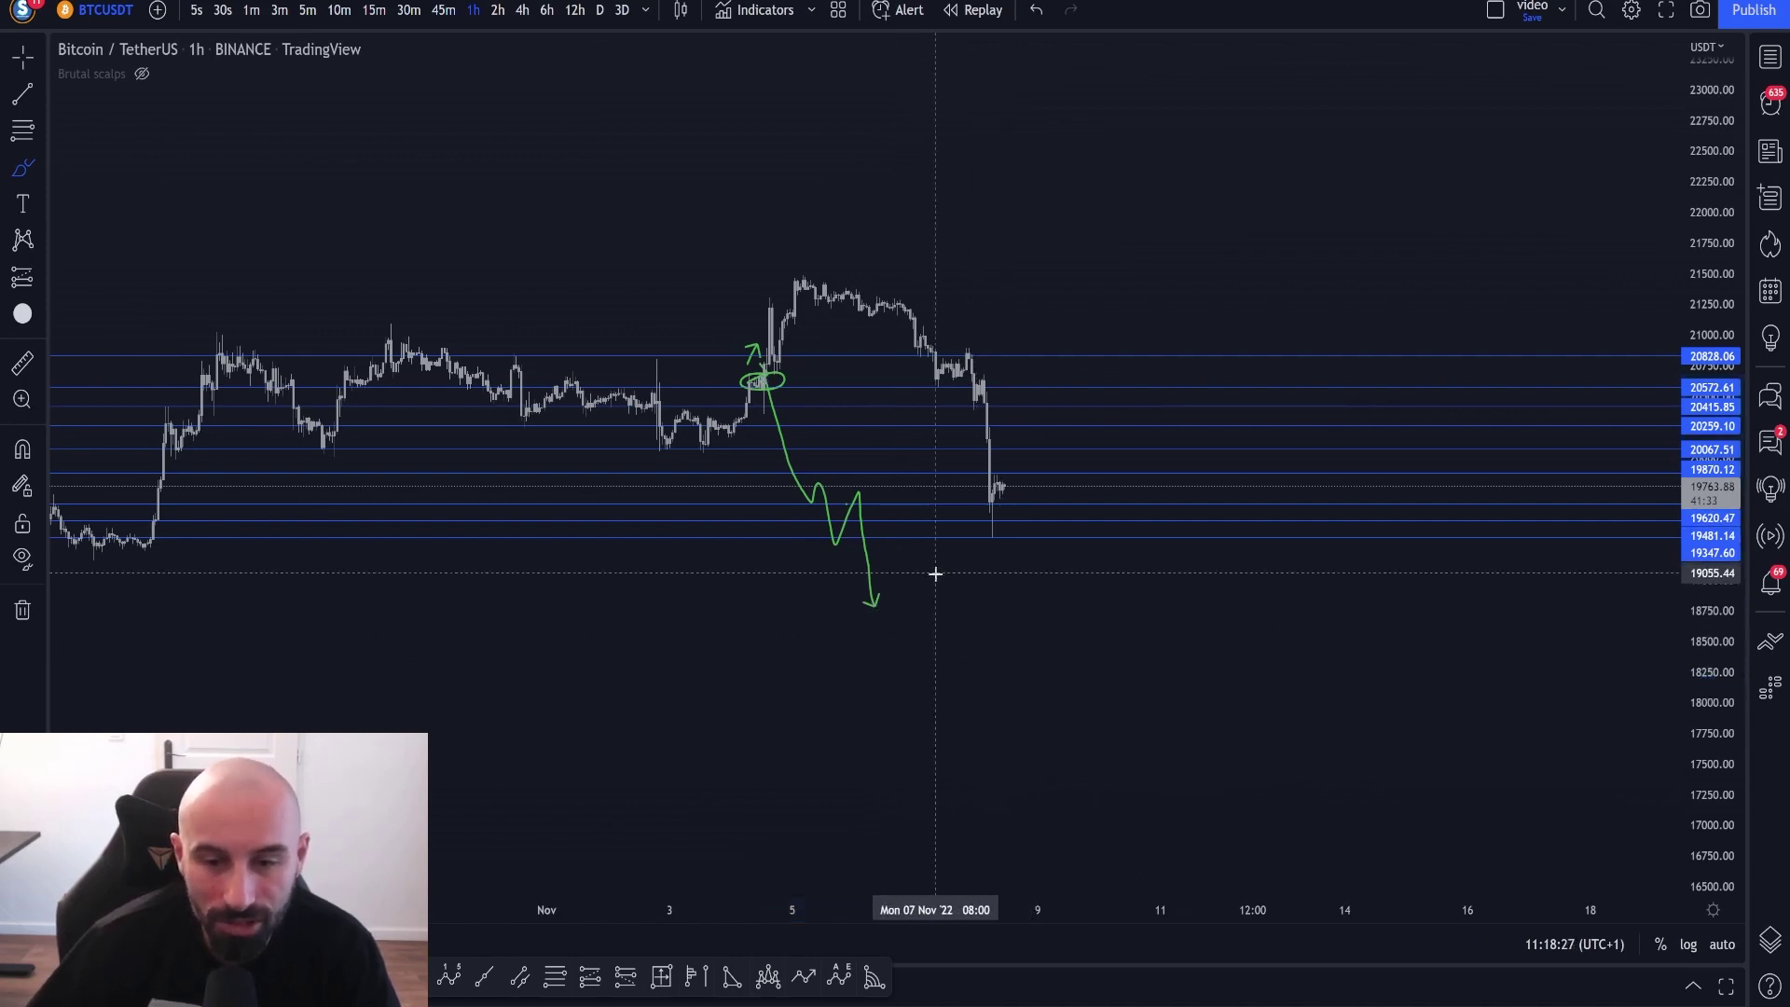
pyautogui.scroll(-2, 861, 618)
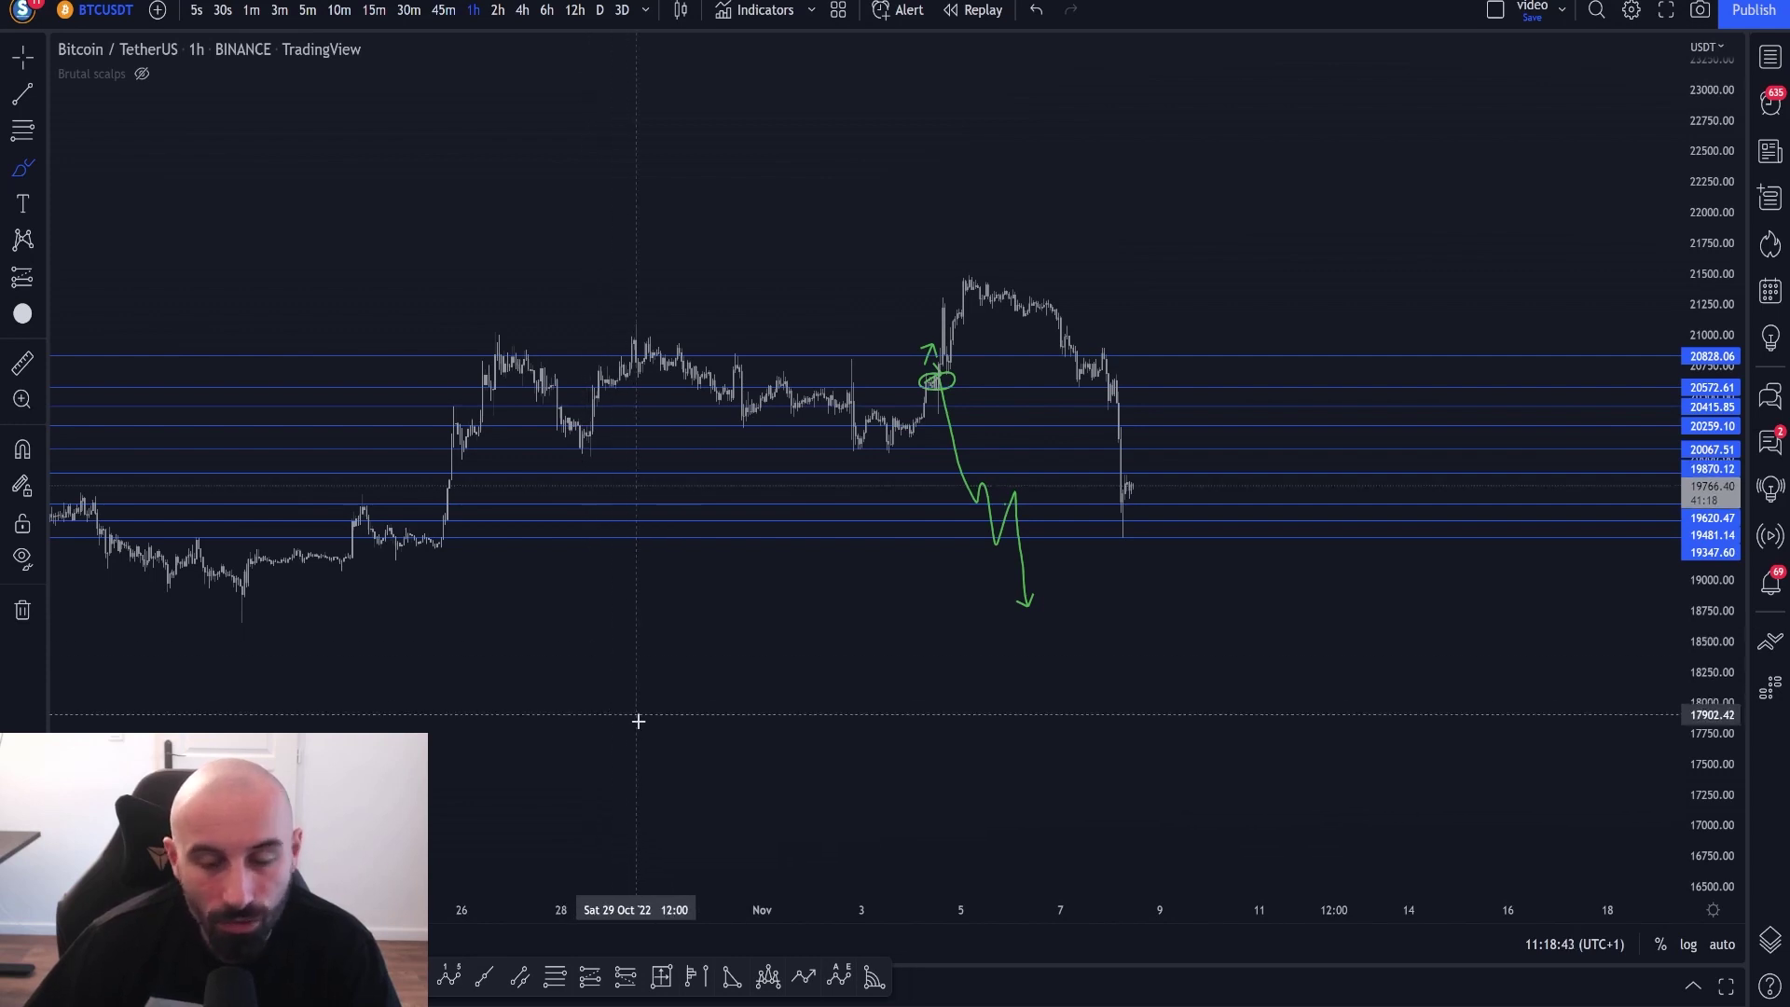
pyautogui.moveTo(867, 614); pyautogui.dragTo(778, 615)
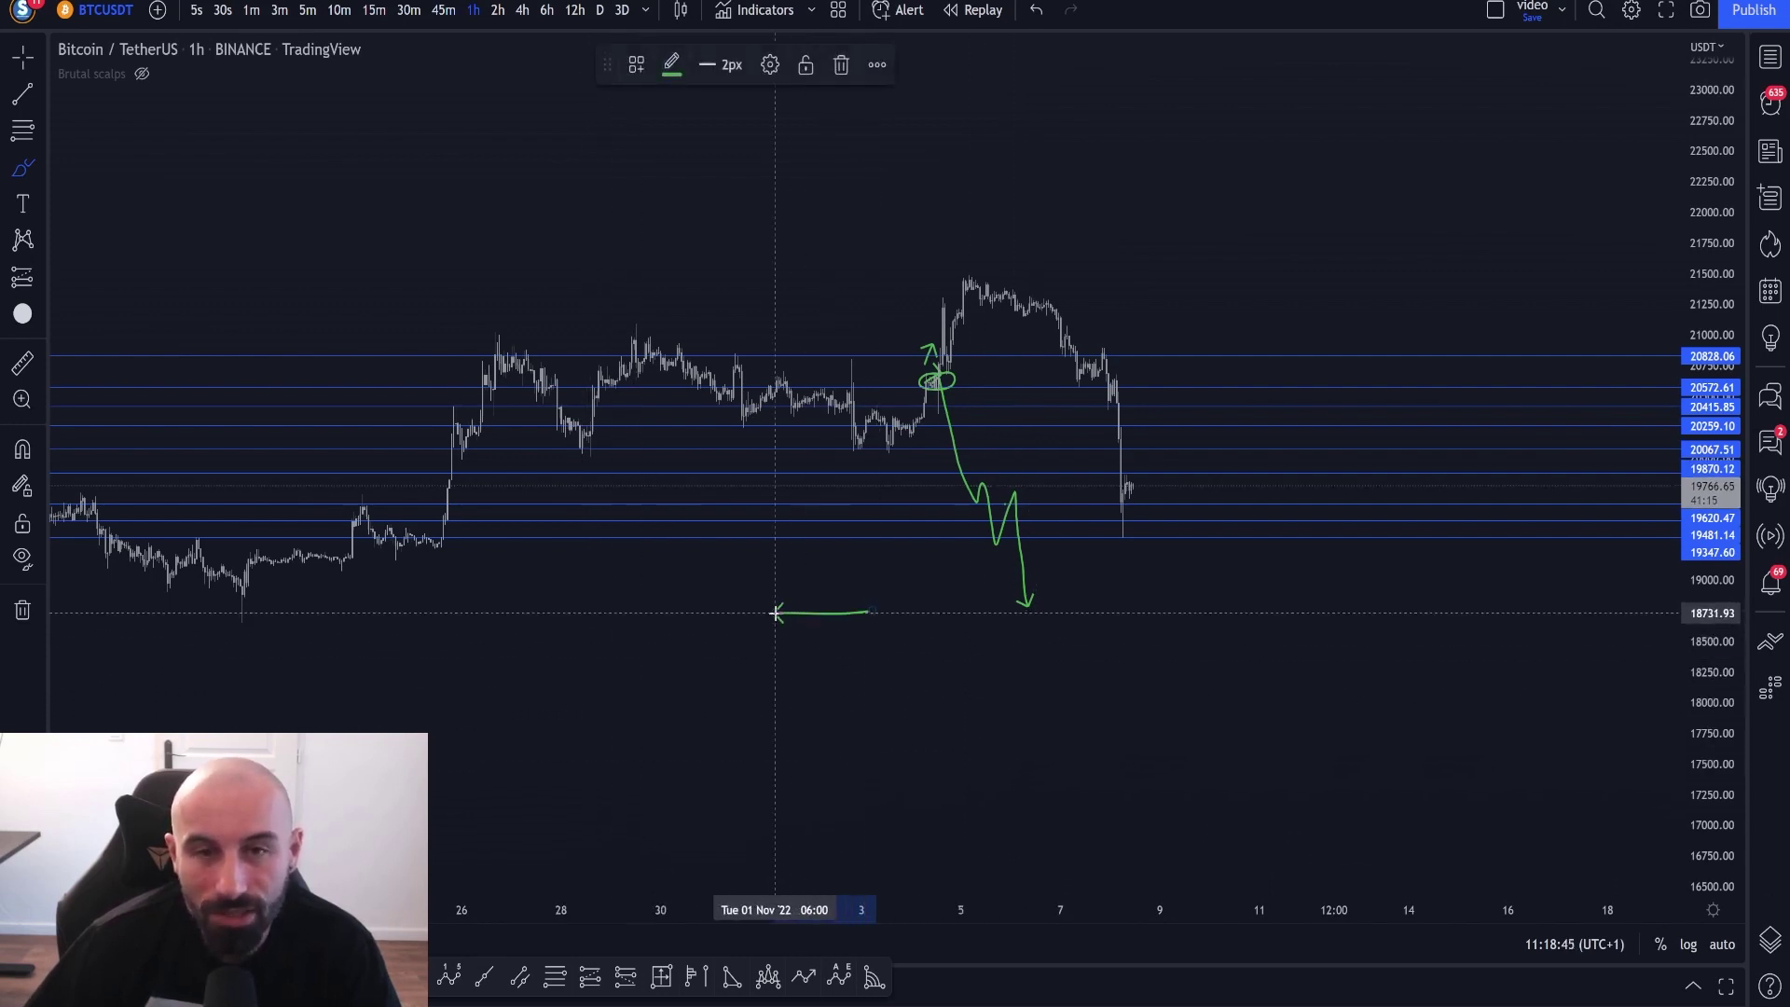
pyautogui.hotkey('ctrl', 'z')
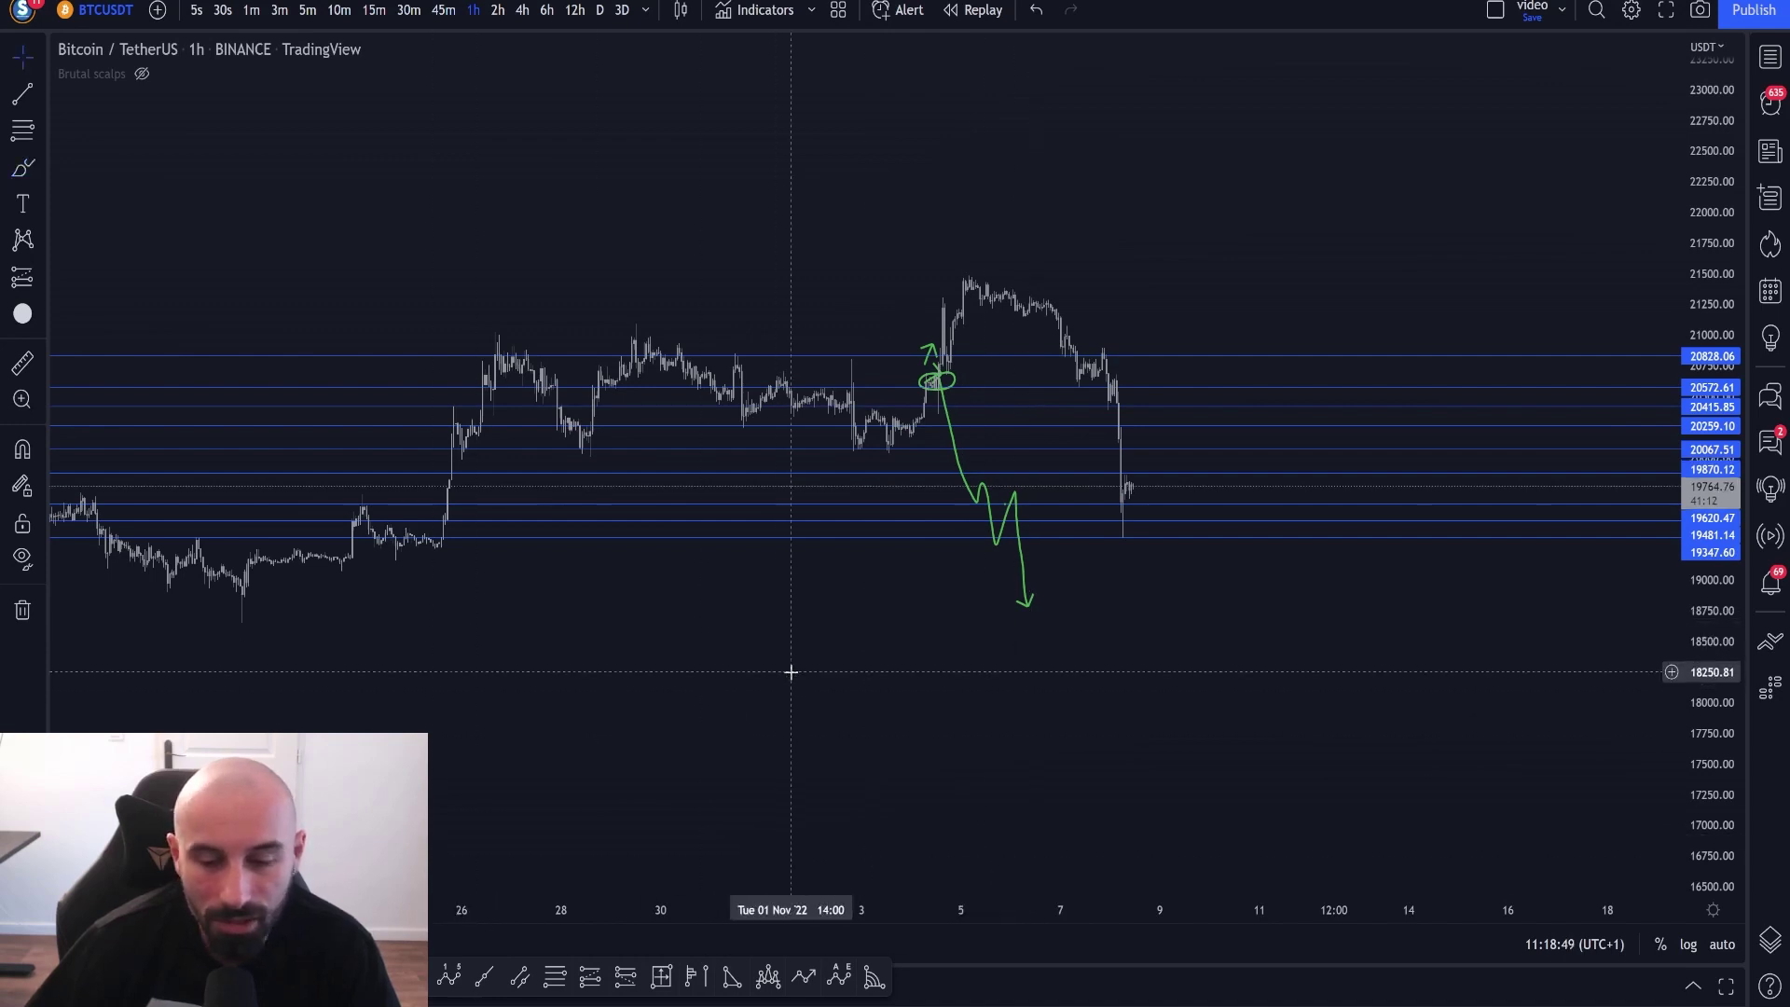
pyautogui.hscroll(5, 787, 672)
pyautogui.hscroll(-2, 706, 648)
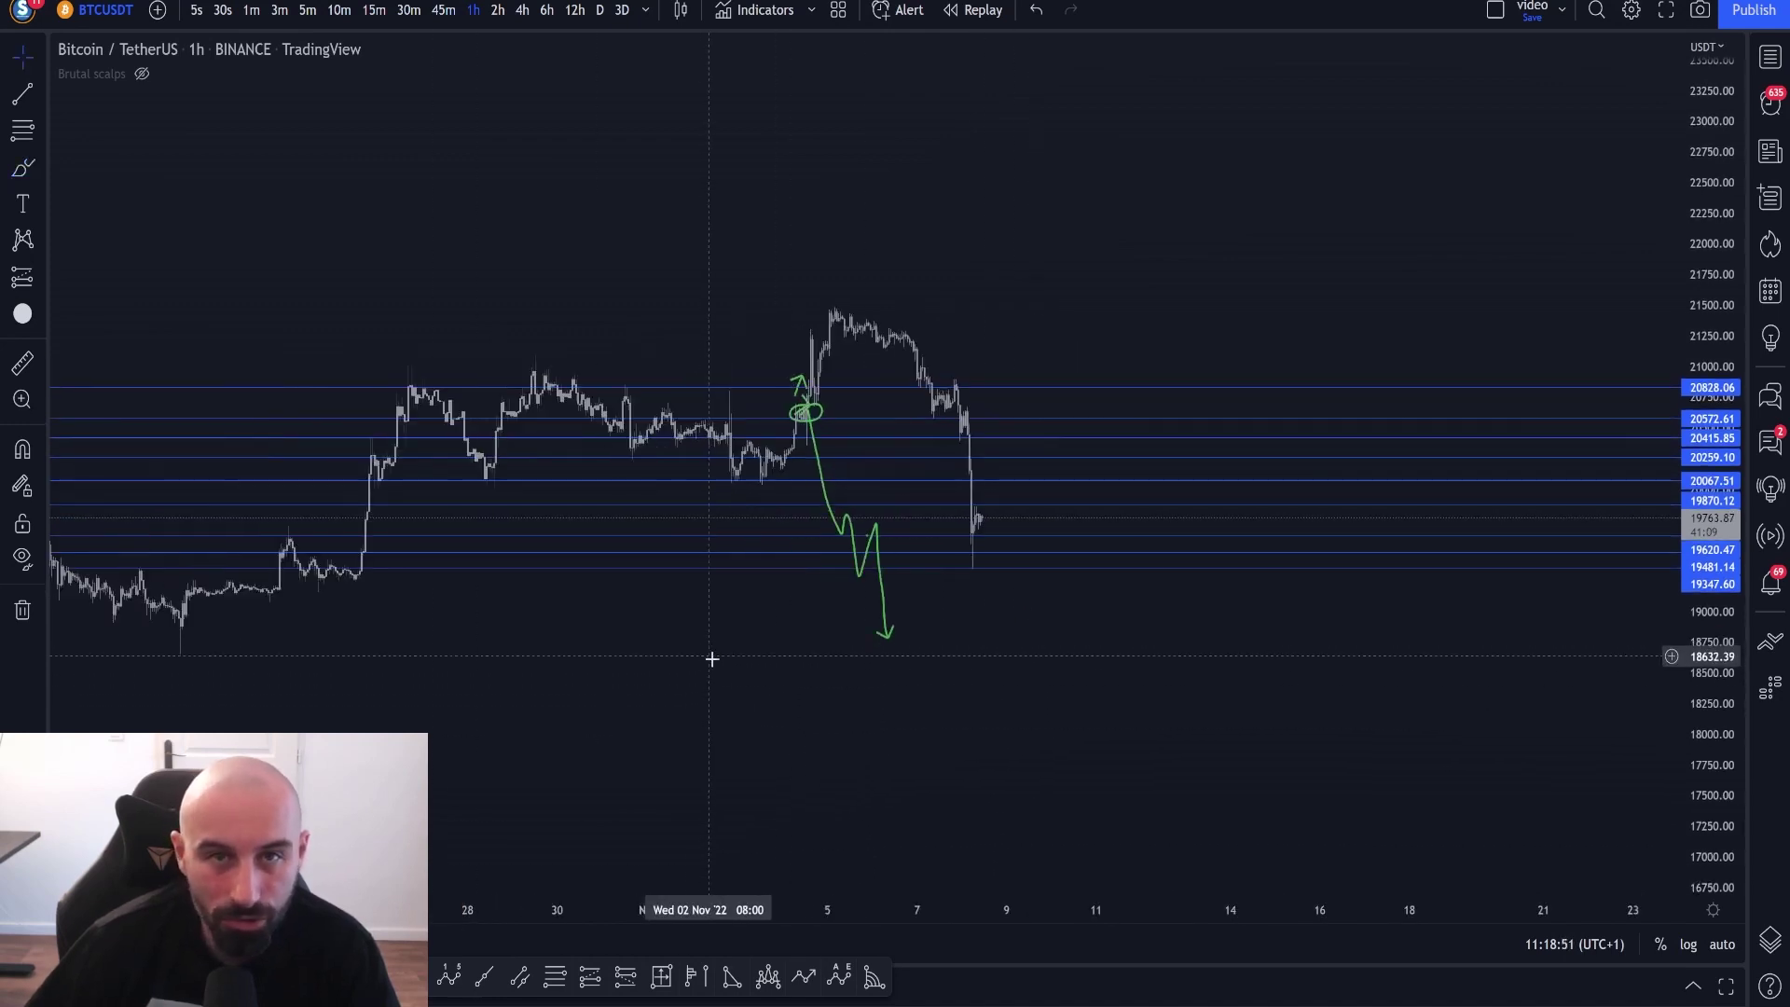
pyautogui.moveTo(649, 663); pyautogui.dragTo(703, 612)
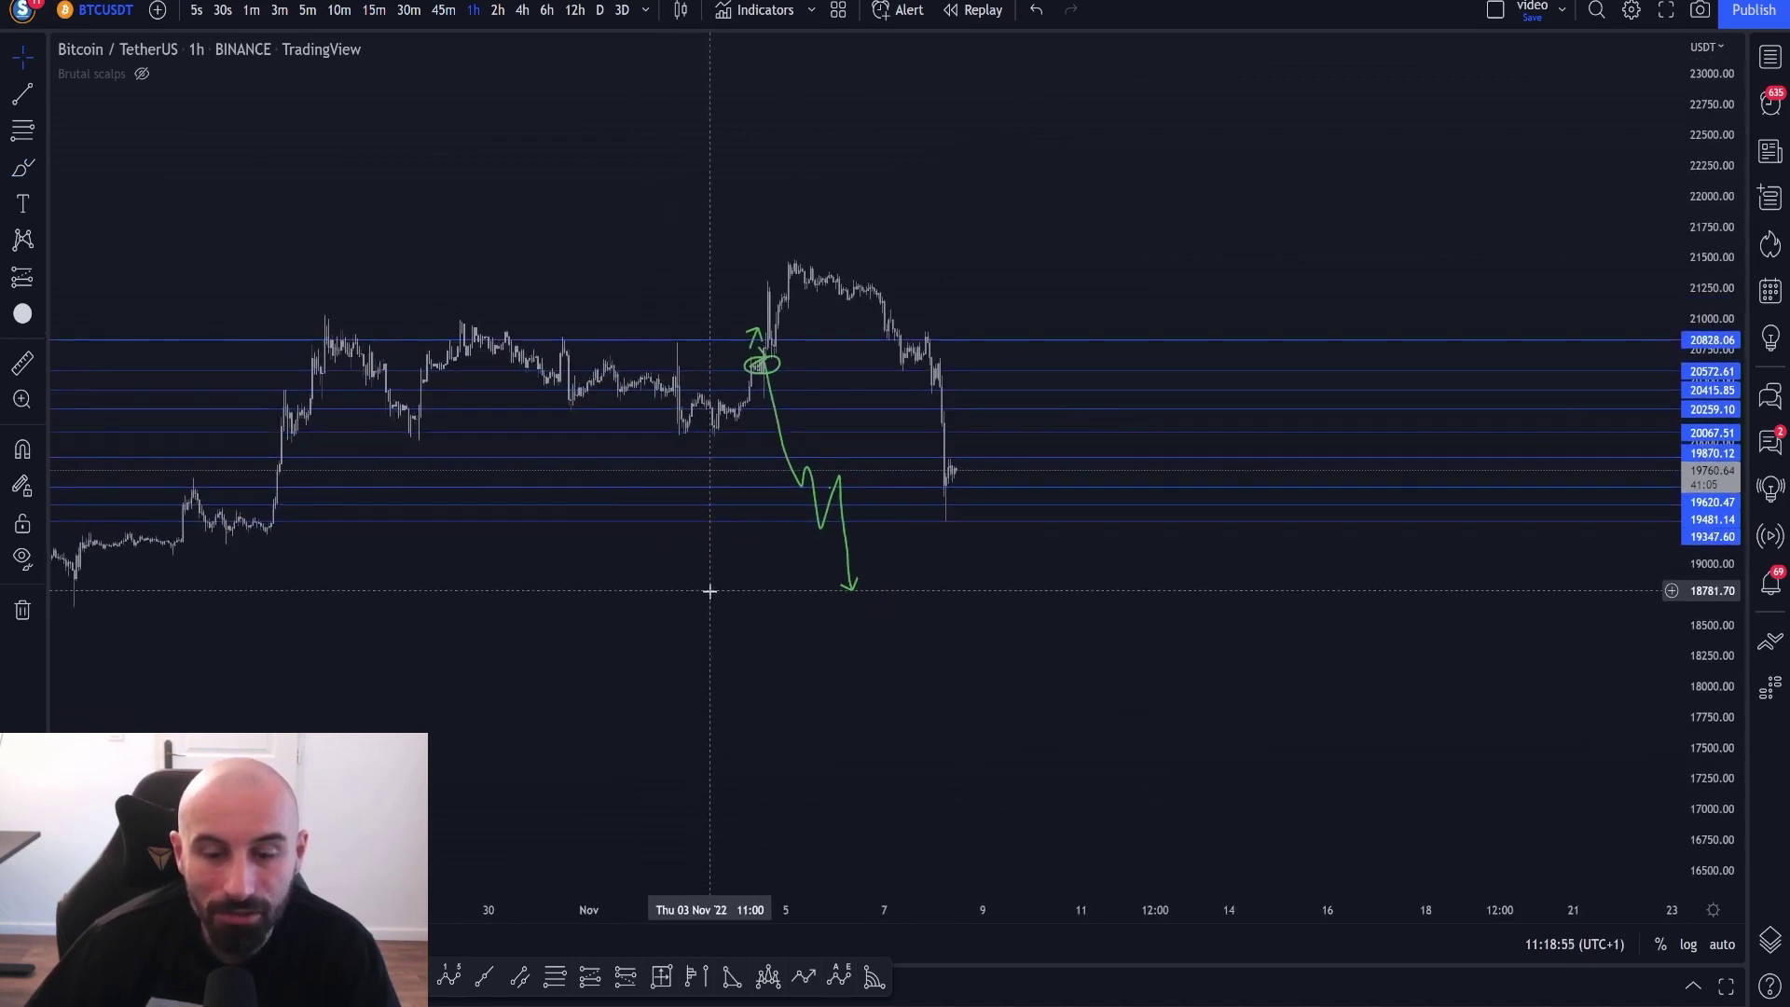